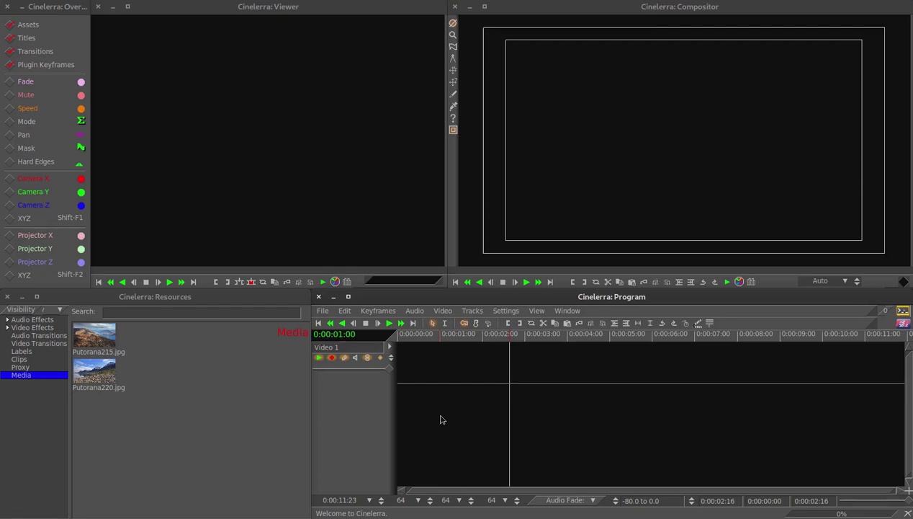
Go to position 0:00:01:00 on the timeline and add a label there
key(g)
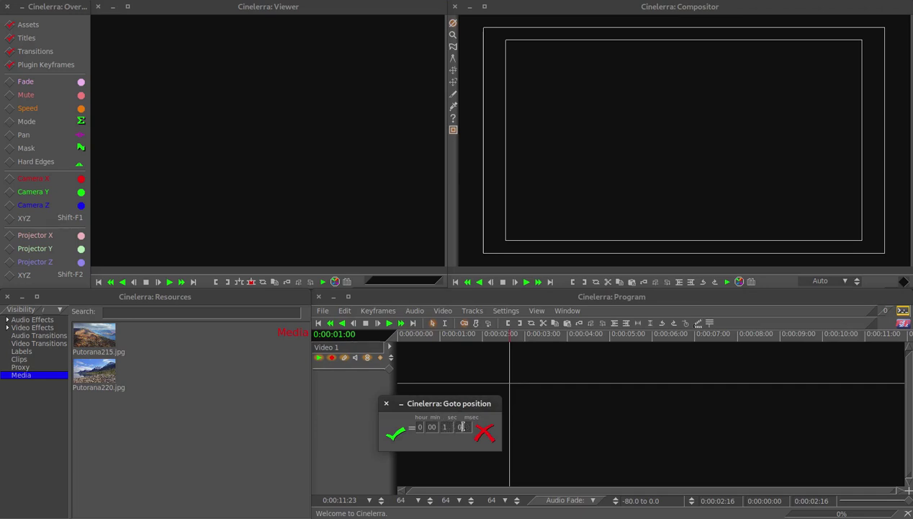
click(396, 433)
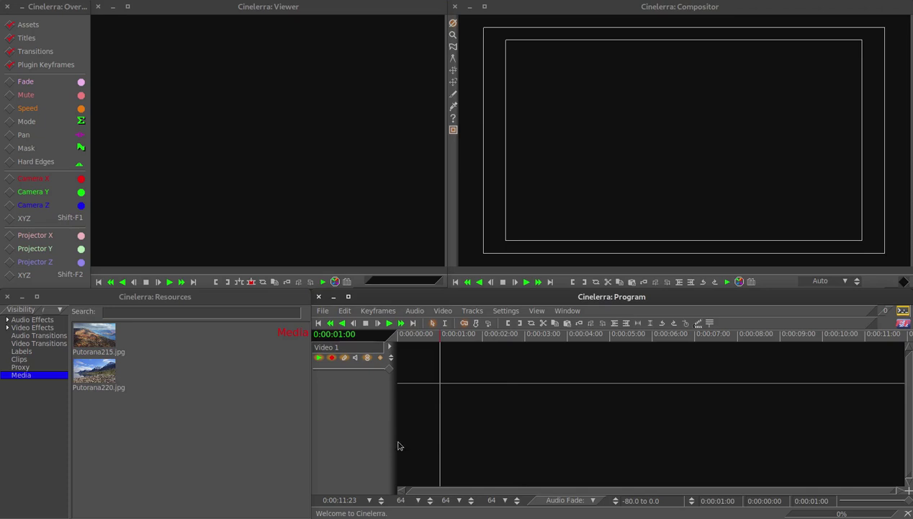
double_click(438, 335)
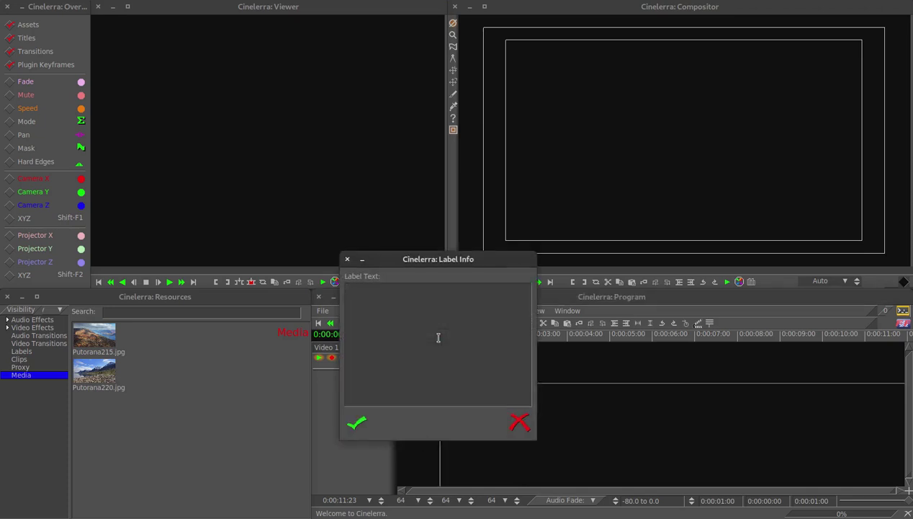
click(358, 421)
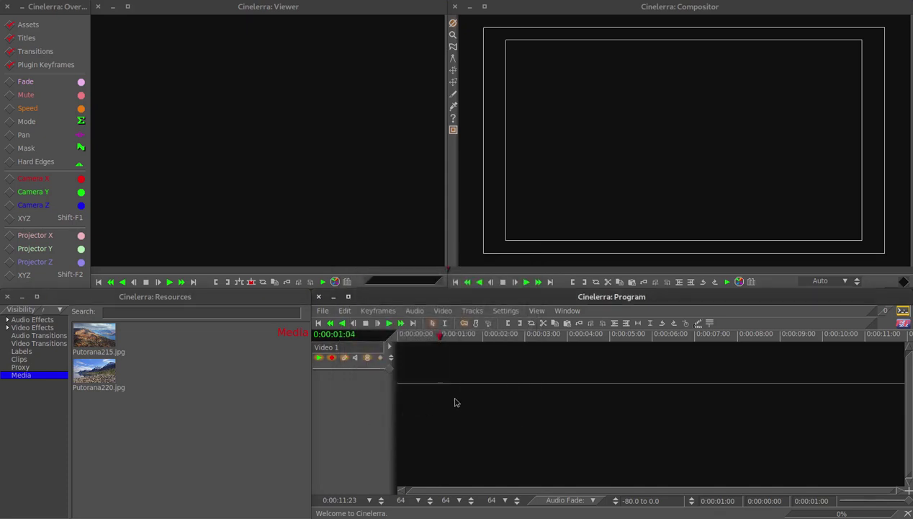
Go to position 0:00:02:00 on the timeline and add a label there
key(g)
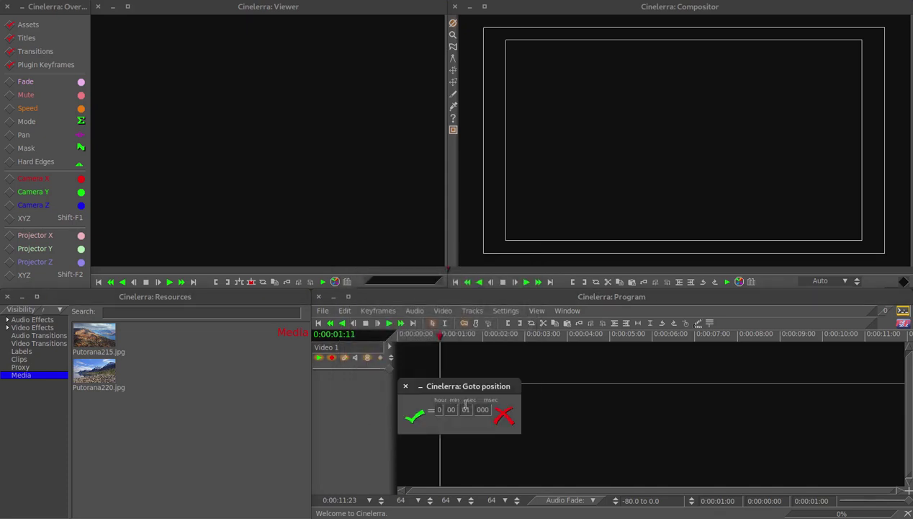
click(413, 416)
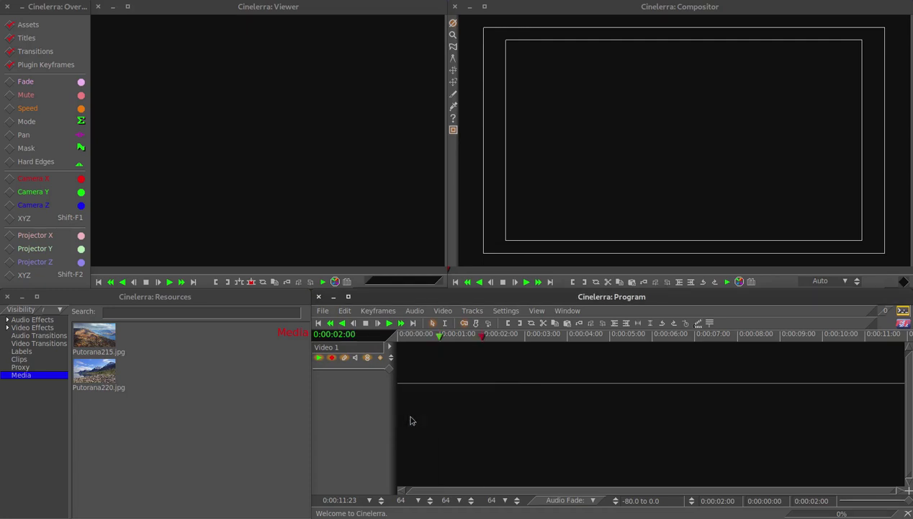
key(l)
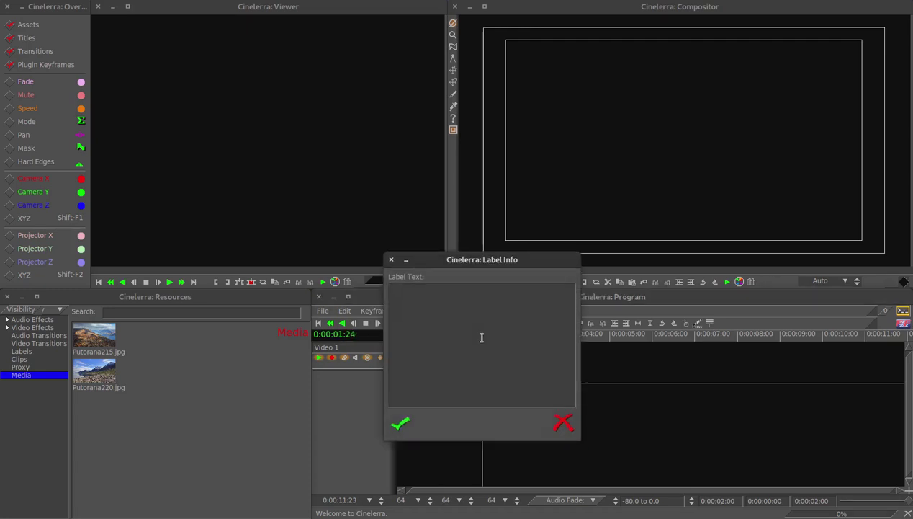
click(401, 423)
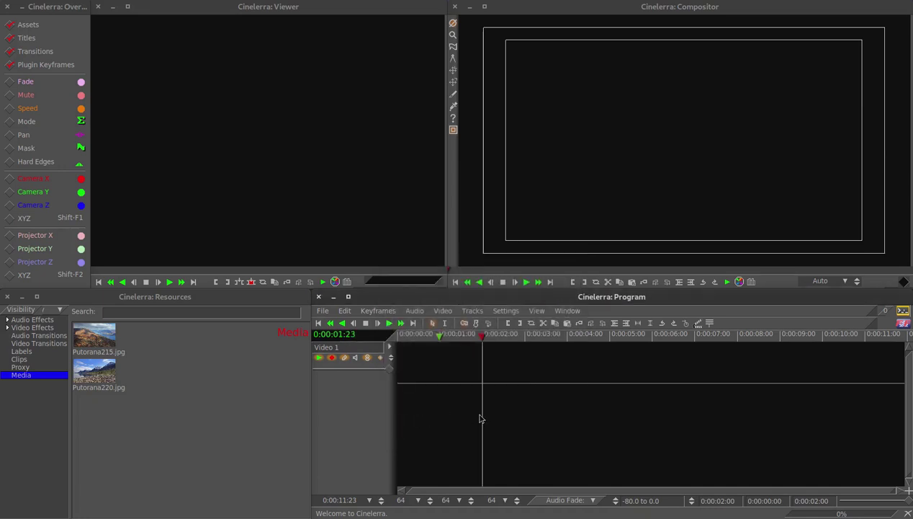
Go to position 0:00:04:00 on the timeline and add a label with the text 4
key(g)
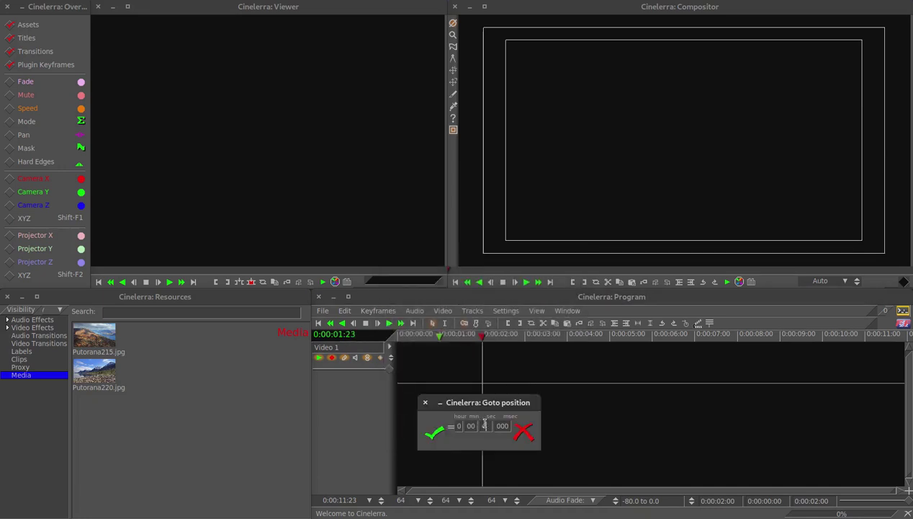
text(4)
click(431, 431)
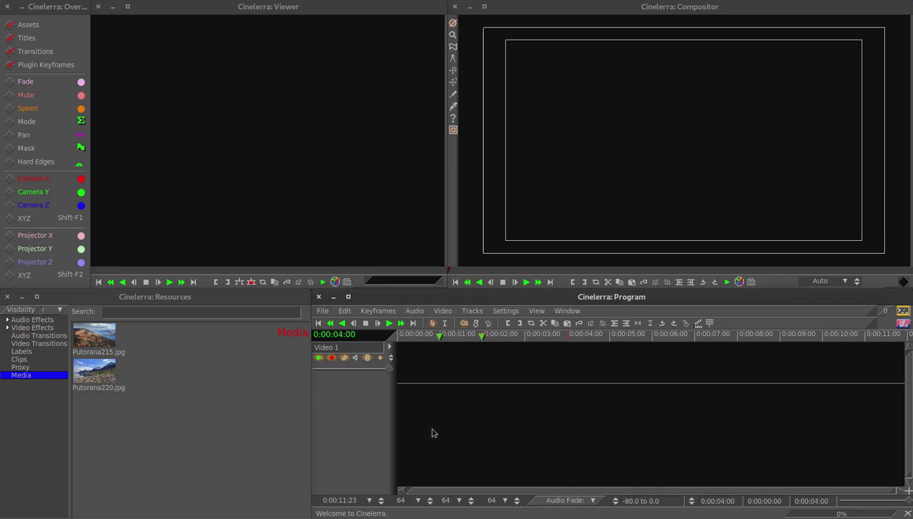
double_click(566, 335)
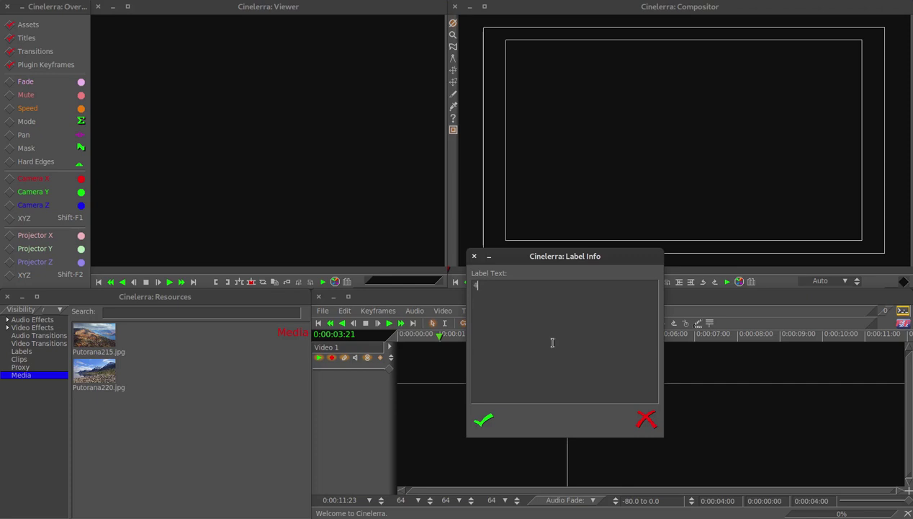
click(484, 419)
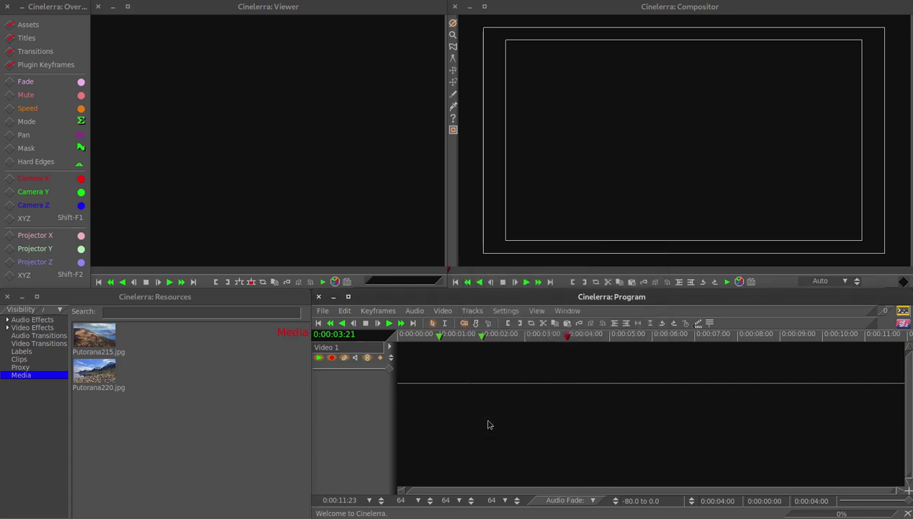
Go to position 0:00:05:00 on the timeline and add a label there
key(g)
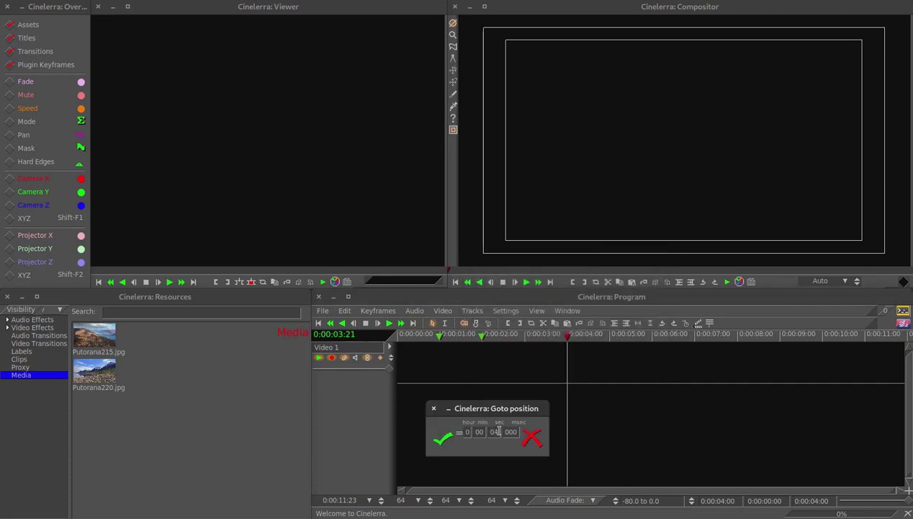
text(5)
click(442, 438)
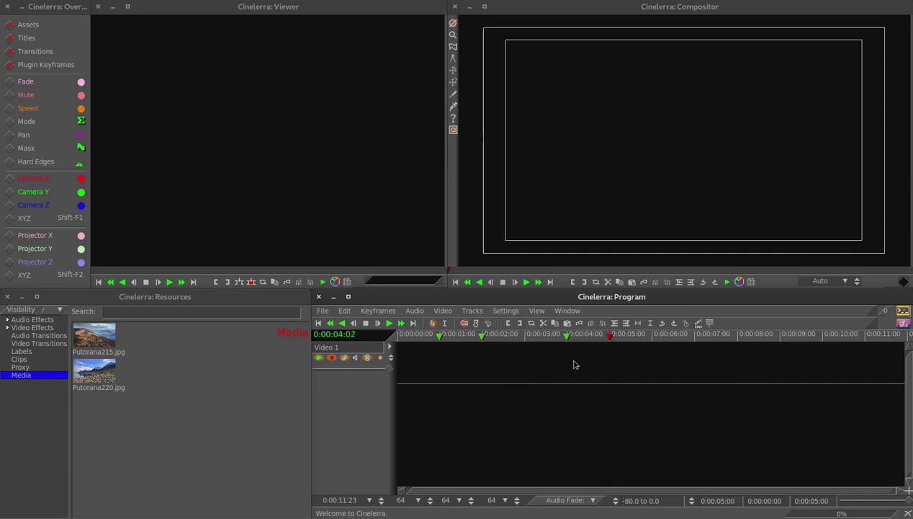
double_click(609, 336)
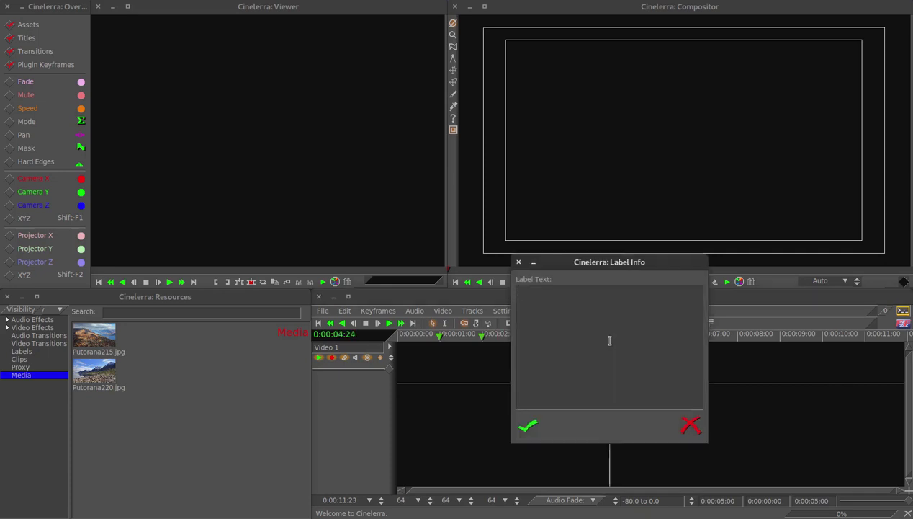
click(529, 425)
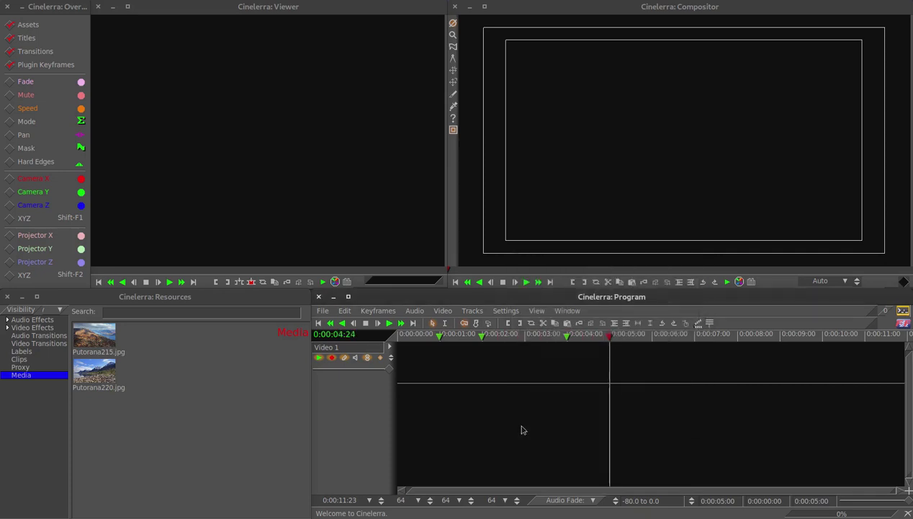
Go to position 0:00:06:00 on the timeline and add a label there
key(g)
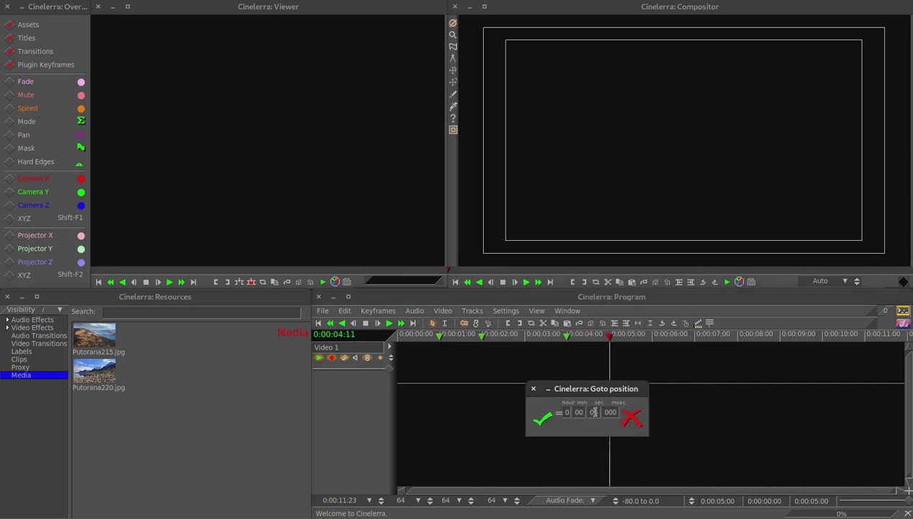
text(6)
click(543, 420)
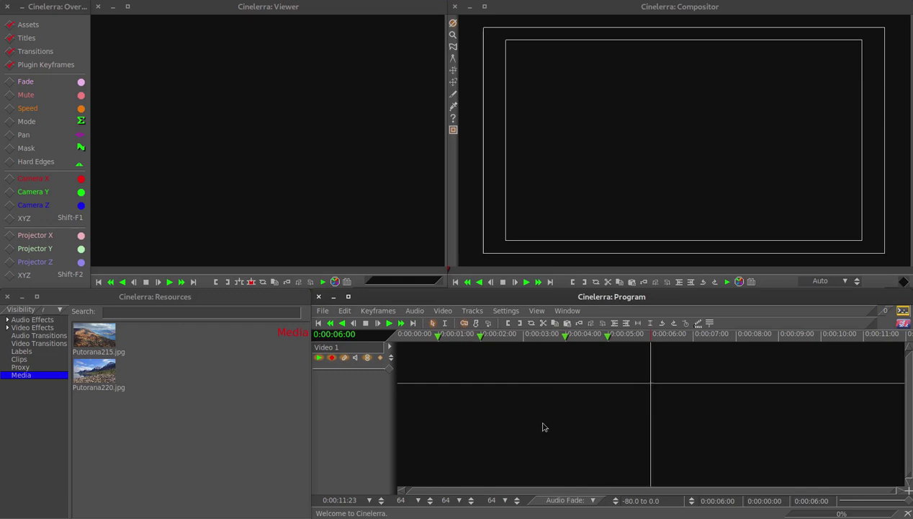
click(647, 340)
double_click(647, 339)
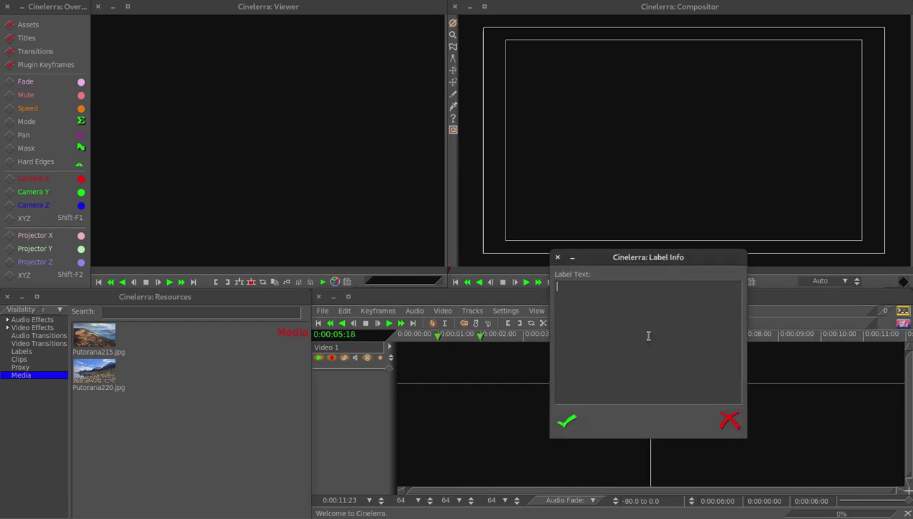
click(568, 420)
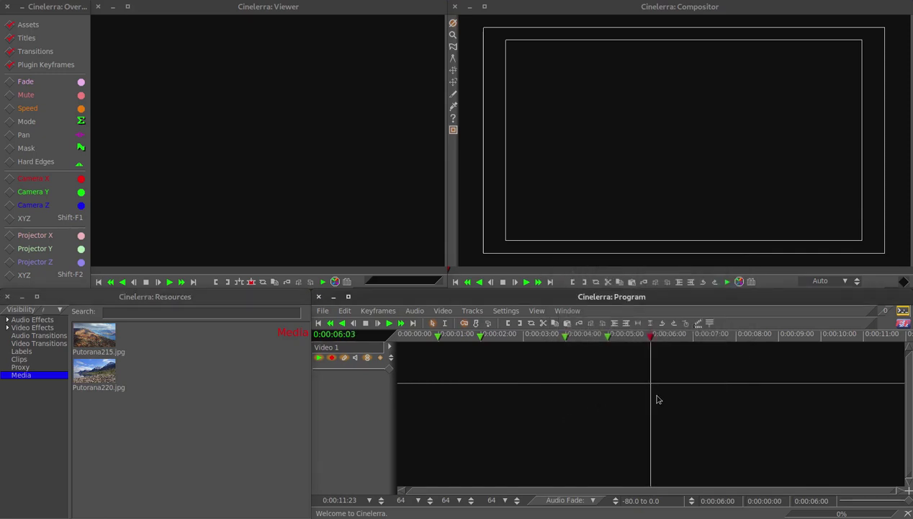
Go to position 0:00:07:00 on the timeline and add a label there
key(g)
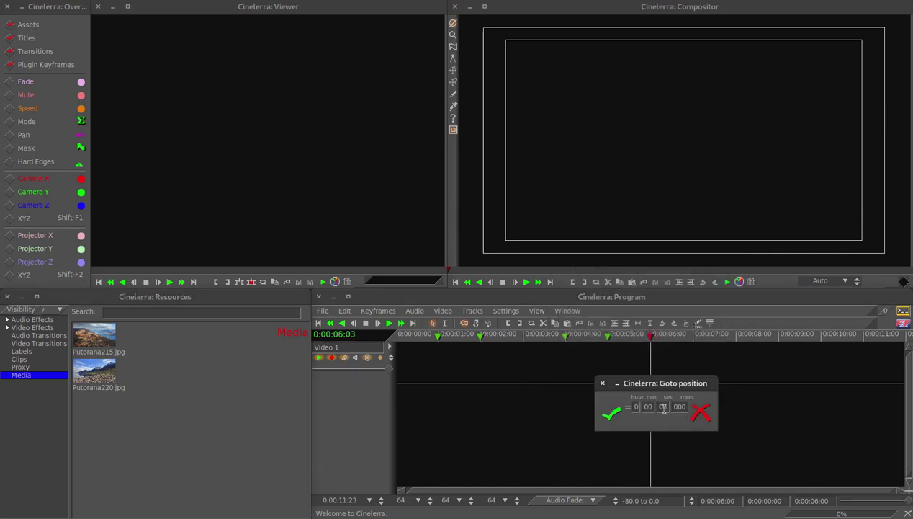
click(659, 408)
text(7)
click(611, 412)
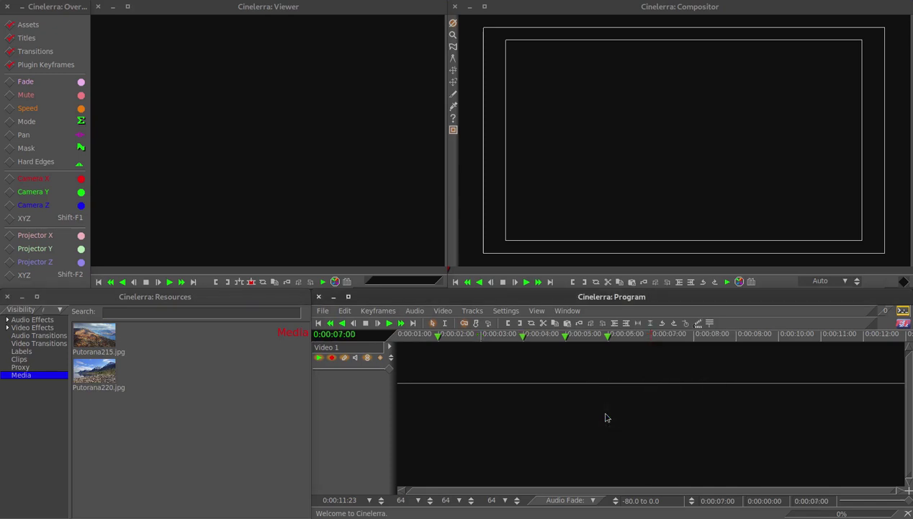
double_click(650, 337)
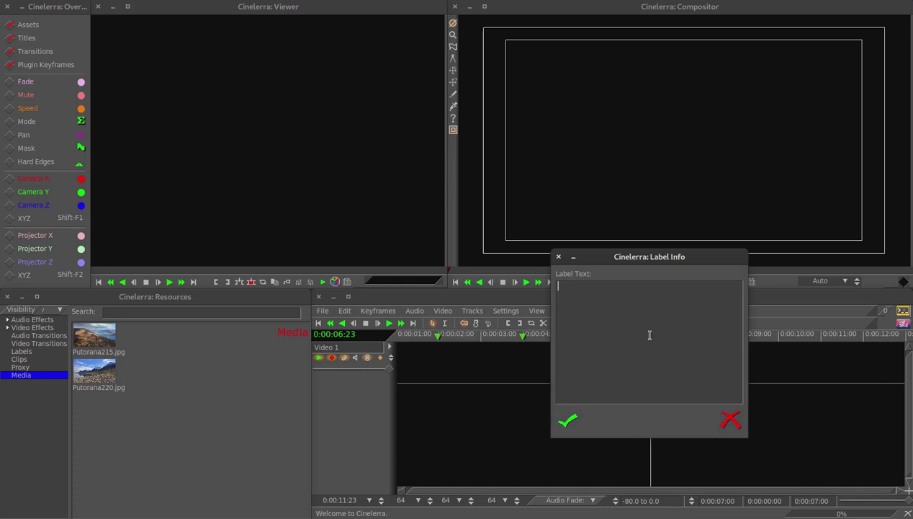
click(567, 419)
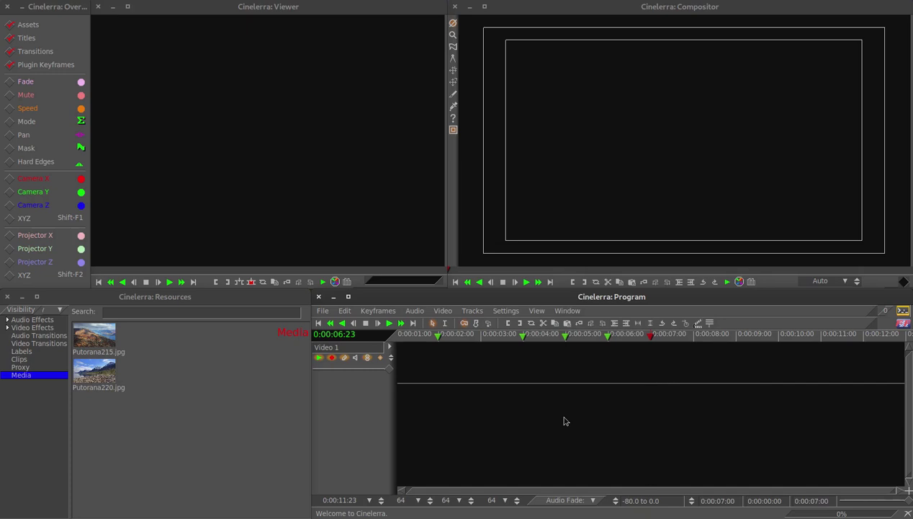
Go to position 0:00:09:00 on the timeline and add a label there
key(g)
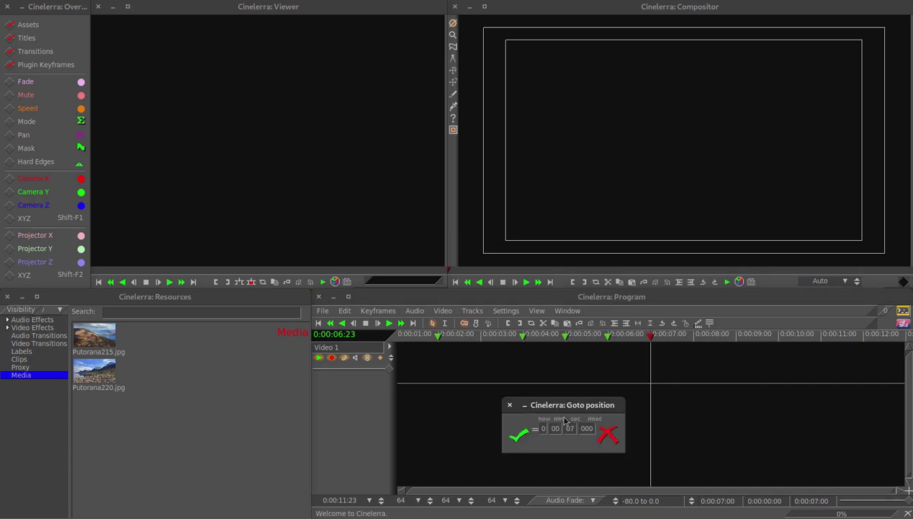
text(9)
click(517, 435)
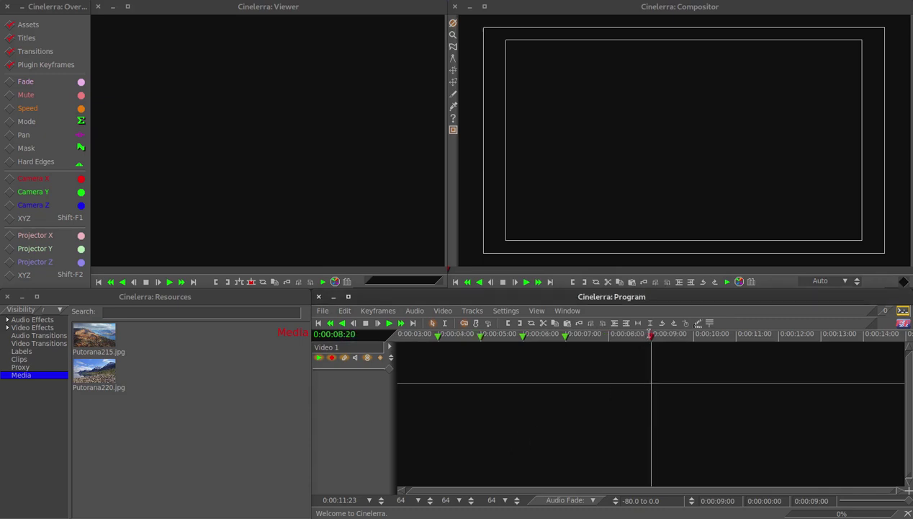
double_click(650, 335)
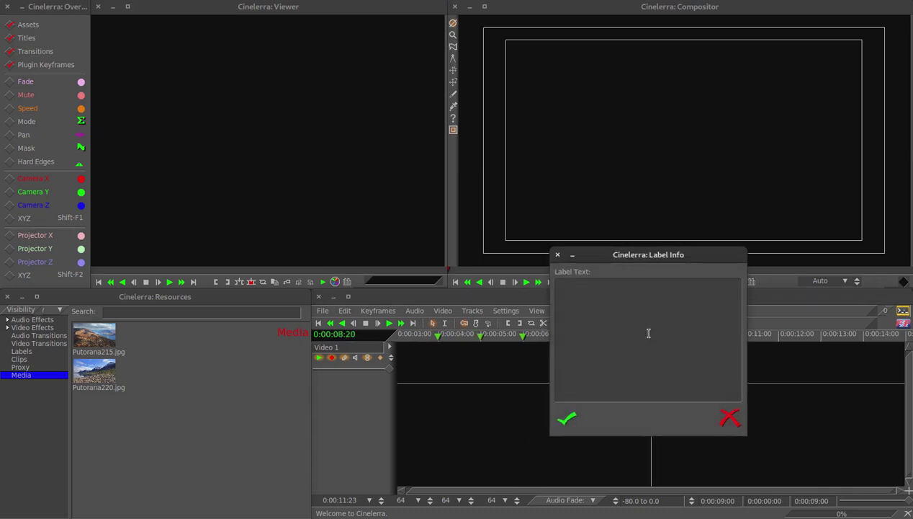
click(566, 418)
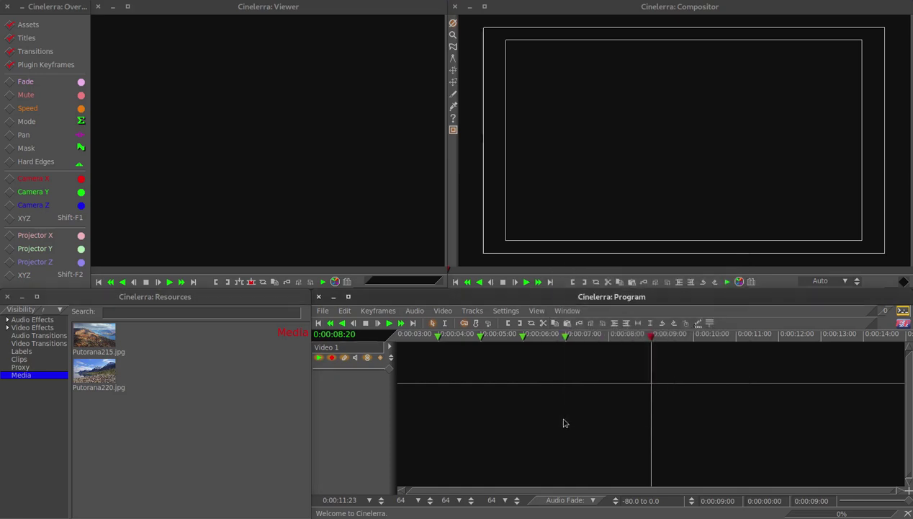
Go to position 0:00:10:00 on the timeline and add a label with the text 10
key(g)
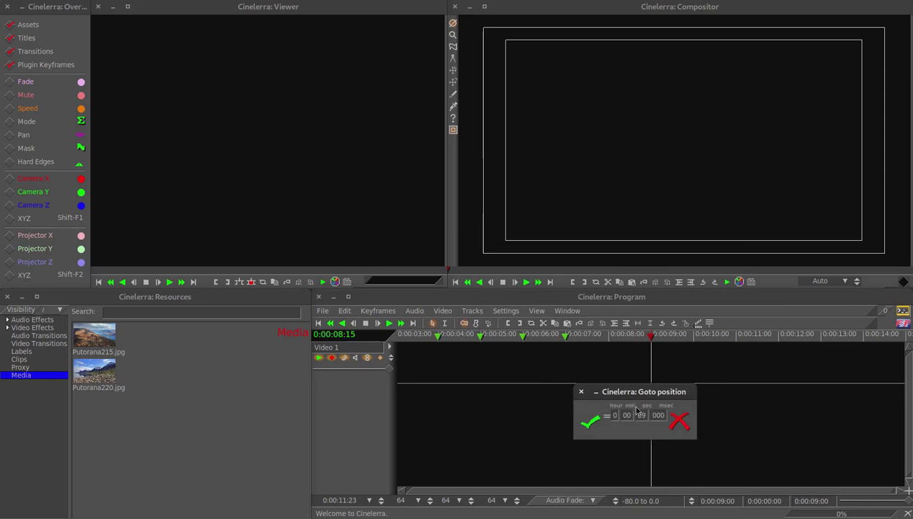
click(590, 421)
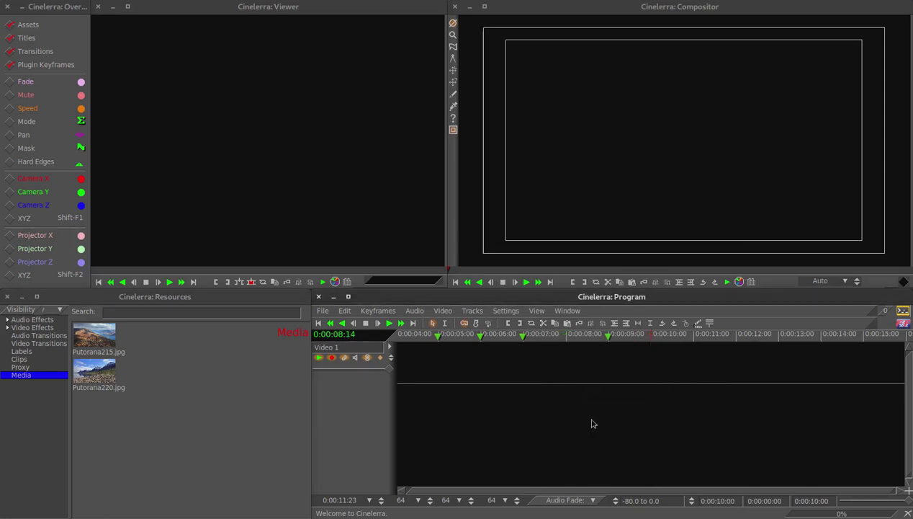
double_click(645, 340)
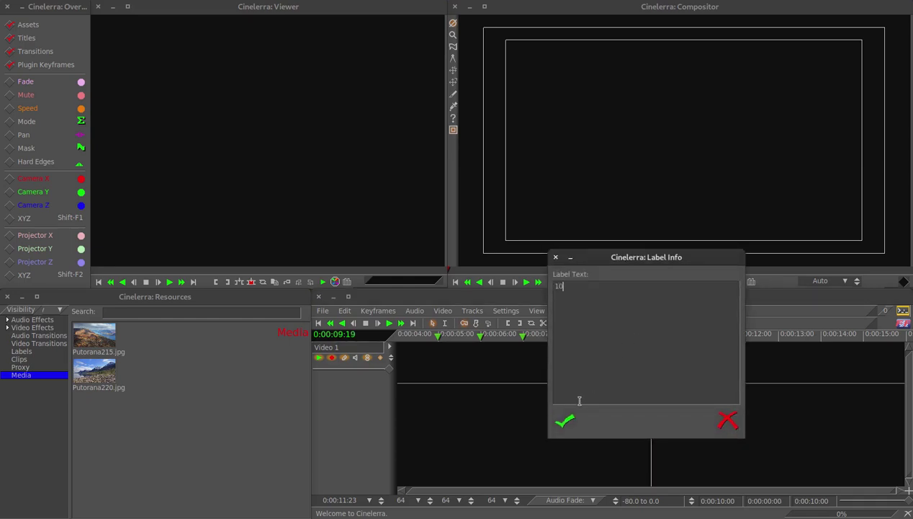
click(565, 420)
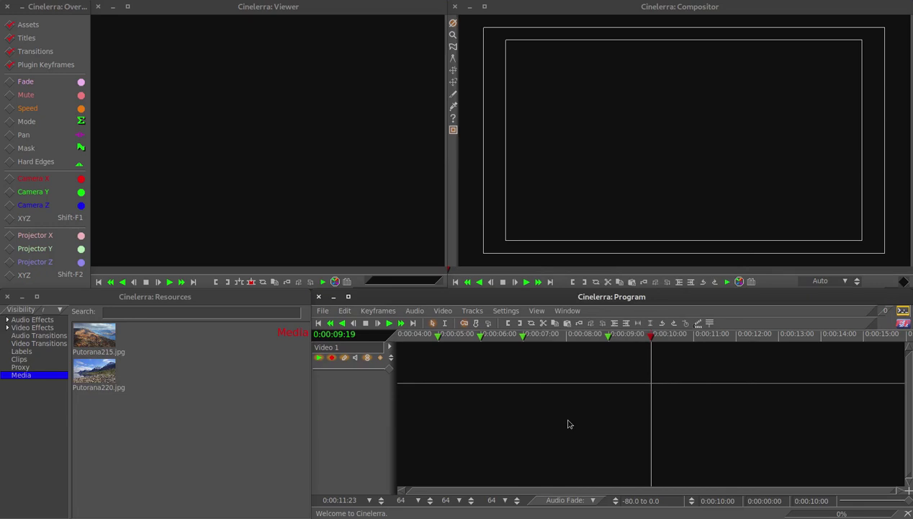
Return to the start of the timeline and add two more video tracks
scroll(567, 424, up, 4)
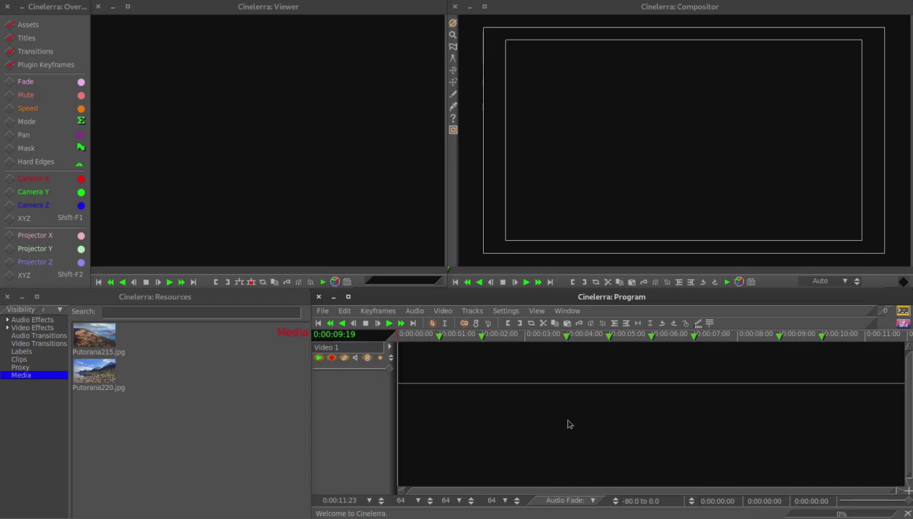
right_click(496, 359)
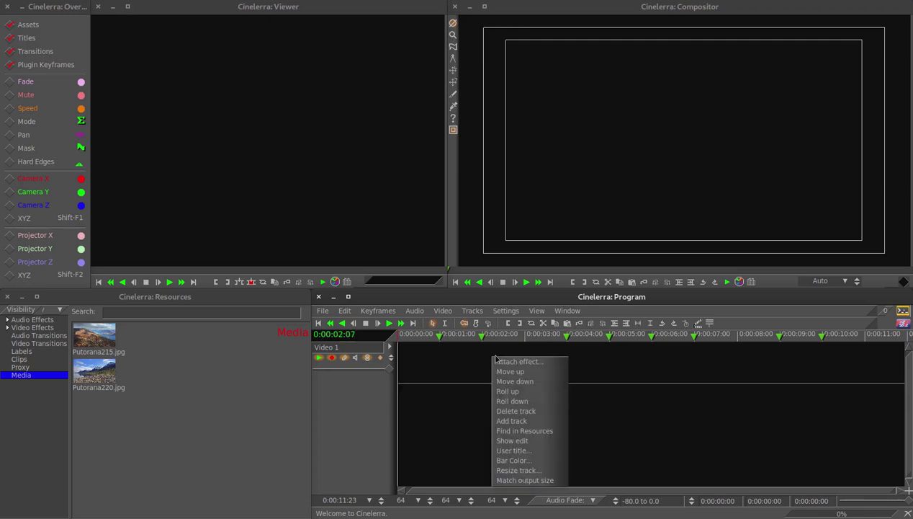
click(510, 422)
right_click(500, 363)
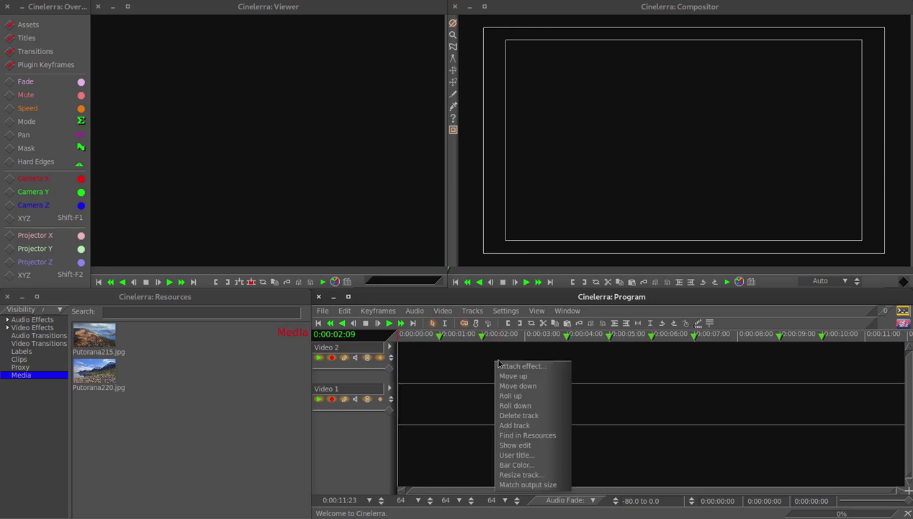
click(513, 424)
Rename the uppermost track Video 1 and the lowest track Video 3
click(336, 430)
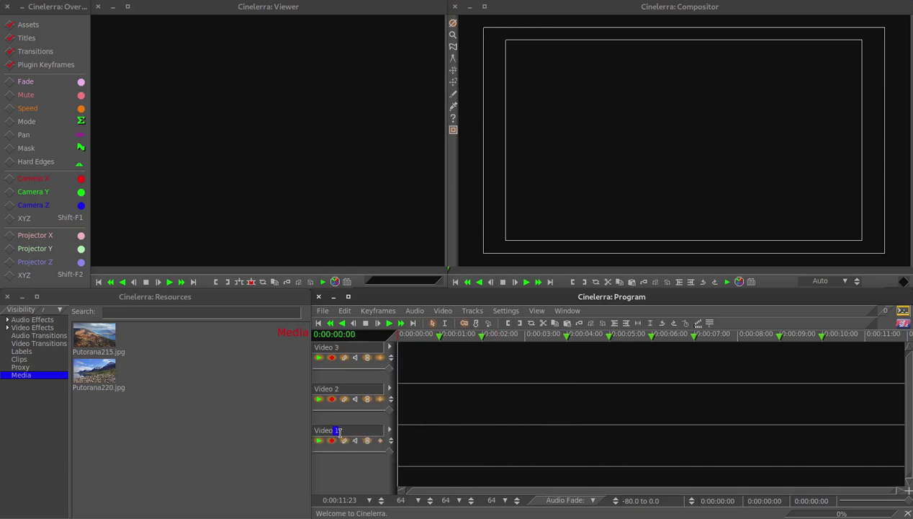
text(3)
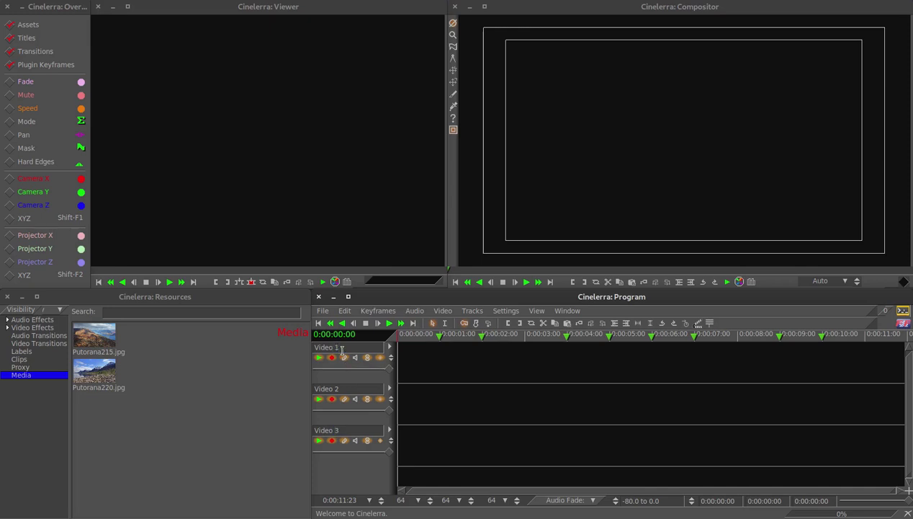
click(416, 362)
click(452, 345)
click(498, 372)
click(173, 346)
click(98, 341)
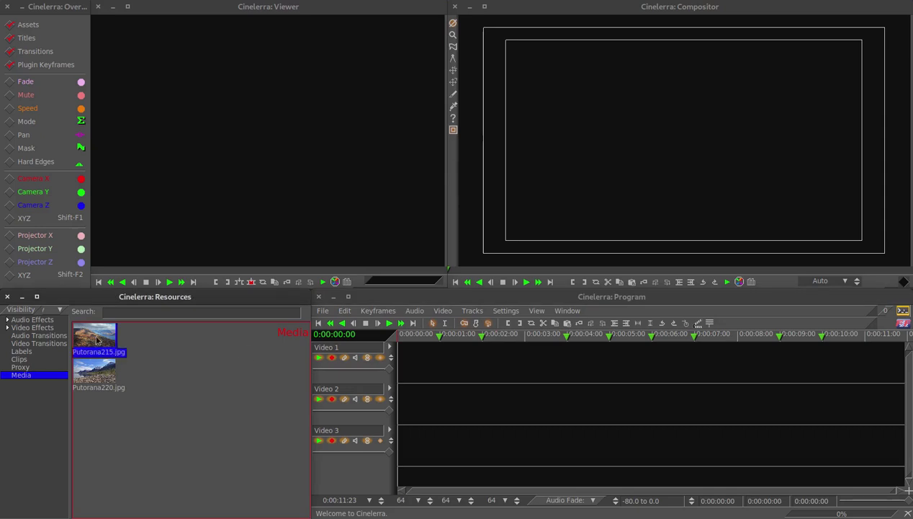
click(91, 372)
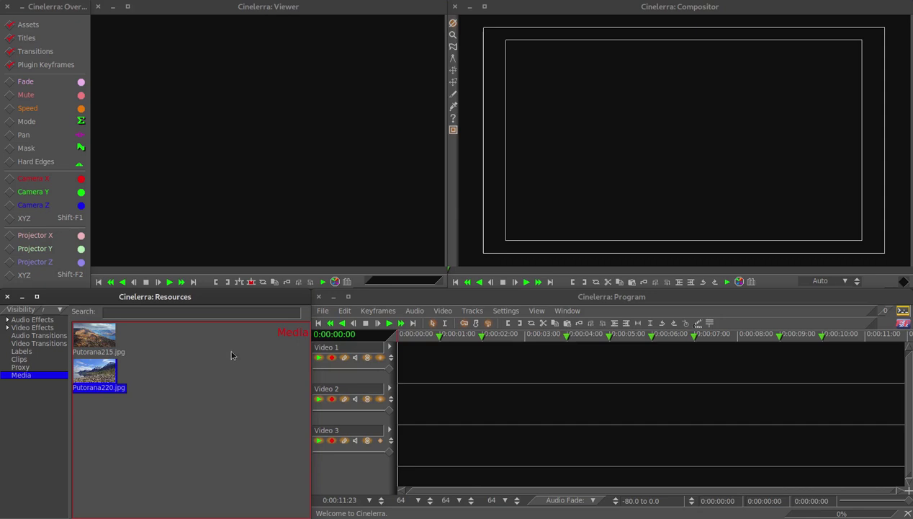
Set the duration for imported images to 11 seconds in the interface preferences
click(507, 315)
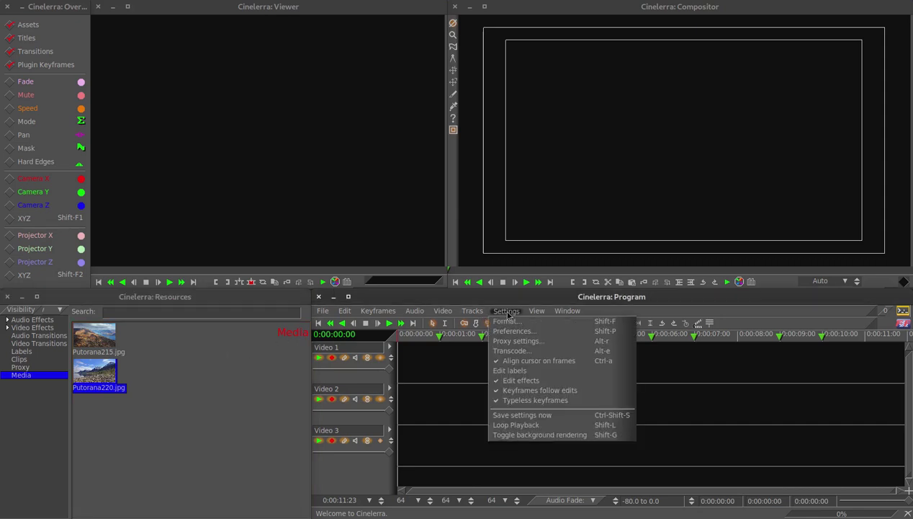
click(510, 335)
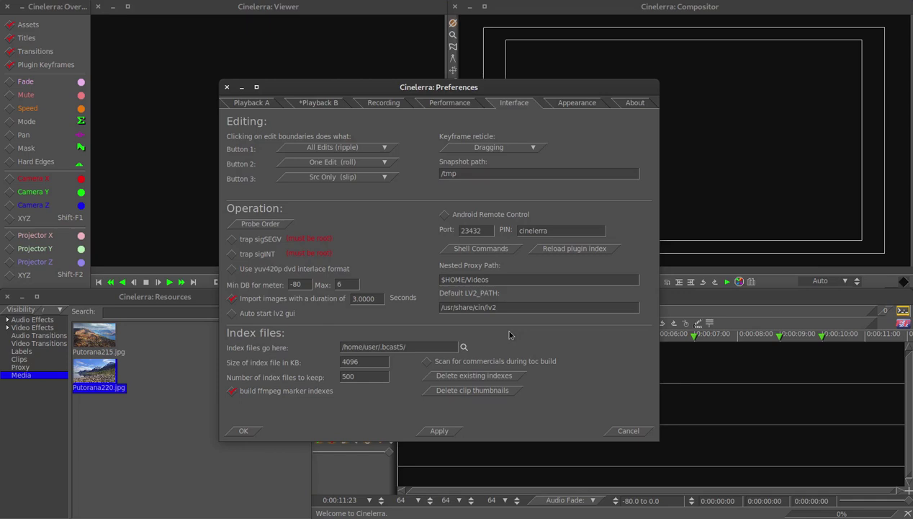
drag(379, 300, 352, 301)
text(11)
click(242, 430)
click(425, 366)
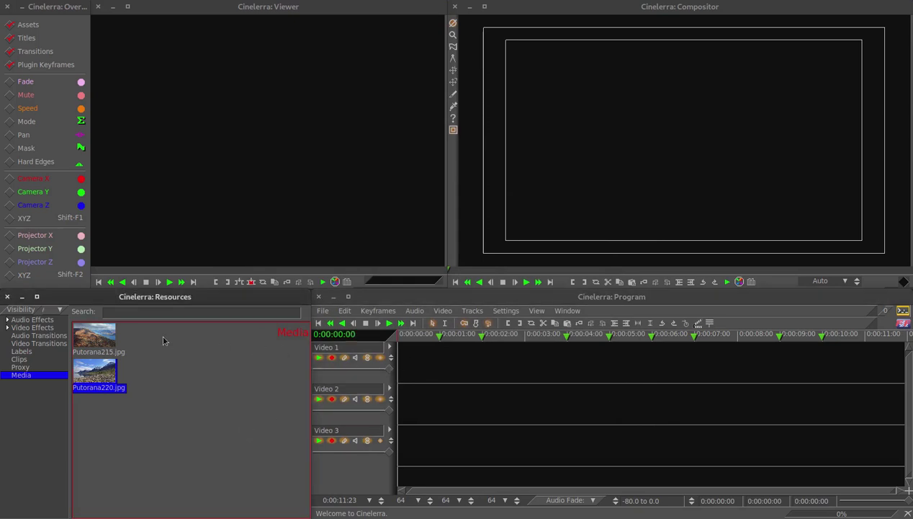
Place Putorana215.jpg on track Video 1 and Putorana220.jpg on track Video 2, both starting at 0:00:00:00
drag(107, 339, 446, 364)
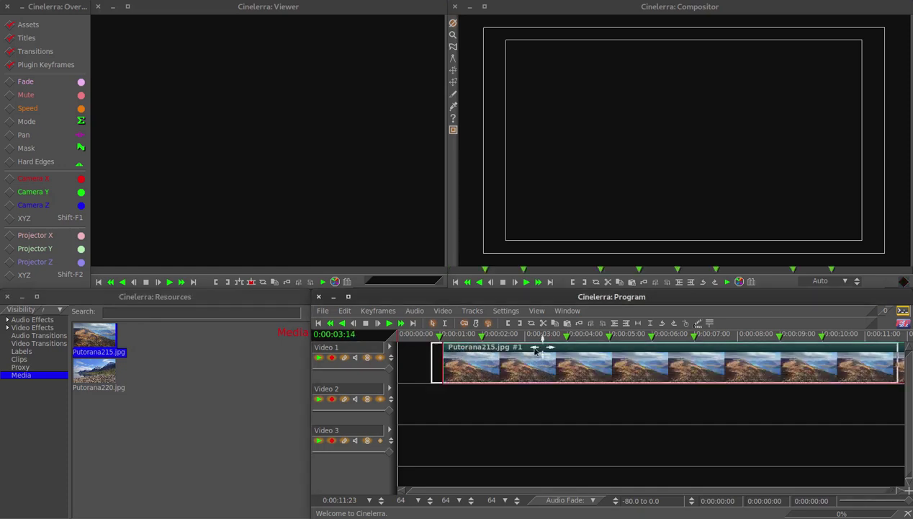
drag(499, 353, 495, 356)
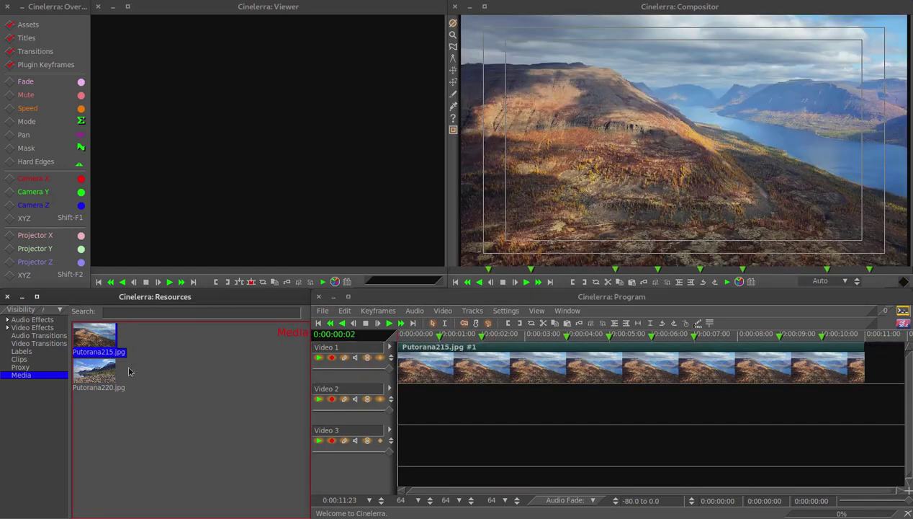
click(144, 372)
drag(144, 372, 488, 403)
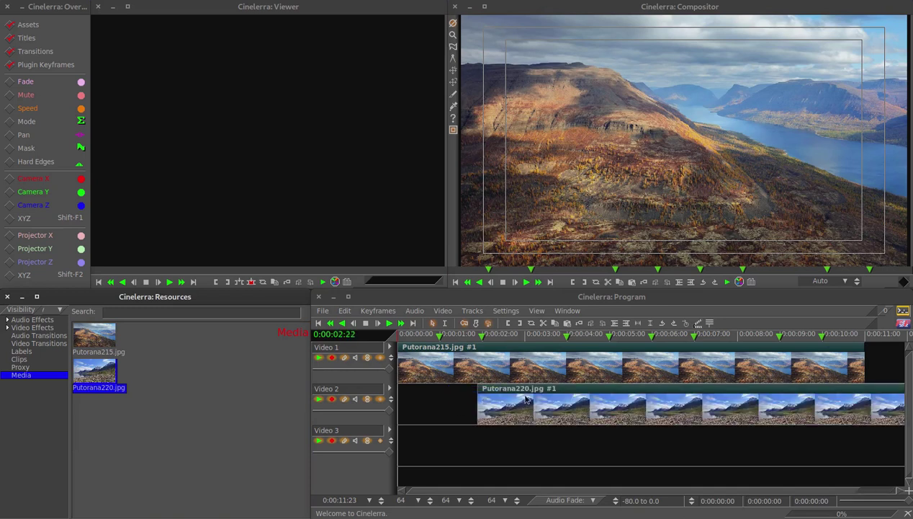
drag(584, 392, 445, 399)
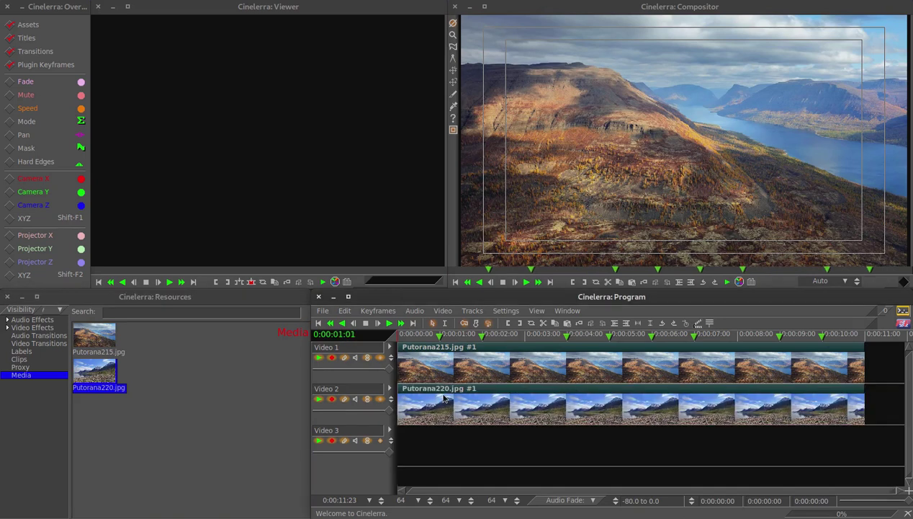
Show the projector X, Y and Z curves on the tracks and disarm Video 2 and Video 3
click(5, 280)
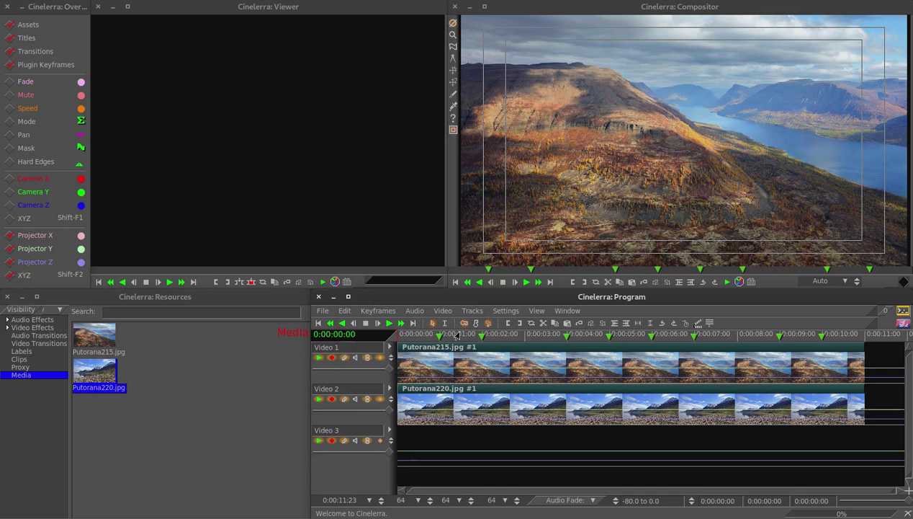
click(329, 404)
click(329, 446)
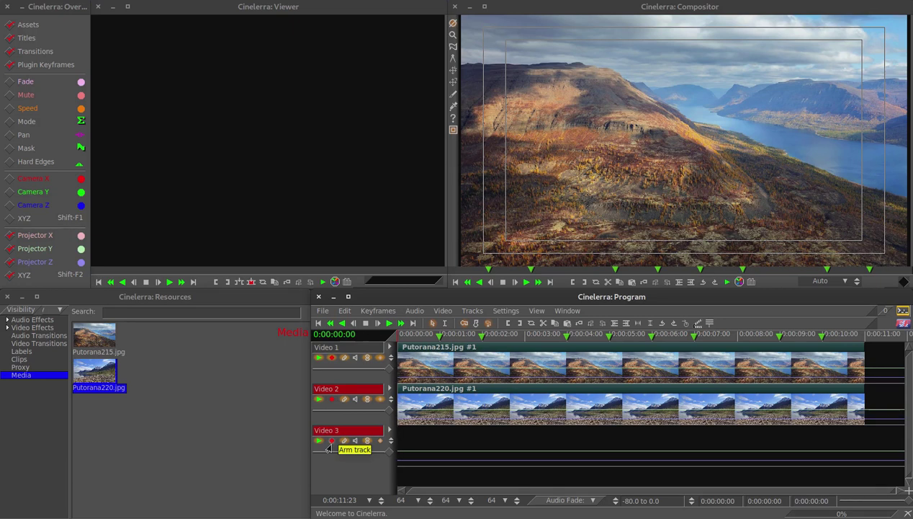
At the 1-second label, set the projector Z to 0.450 and move the Video 1 photo to about X -308, Y -163
click(428, 335)
click(433, 338)
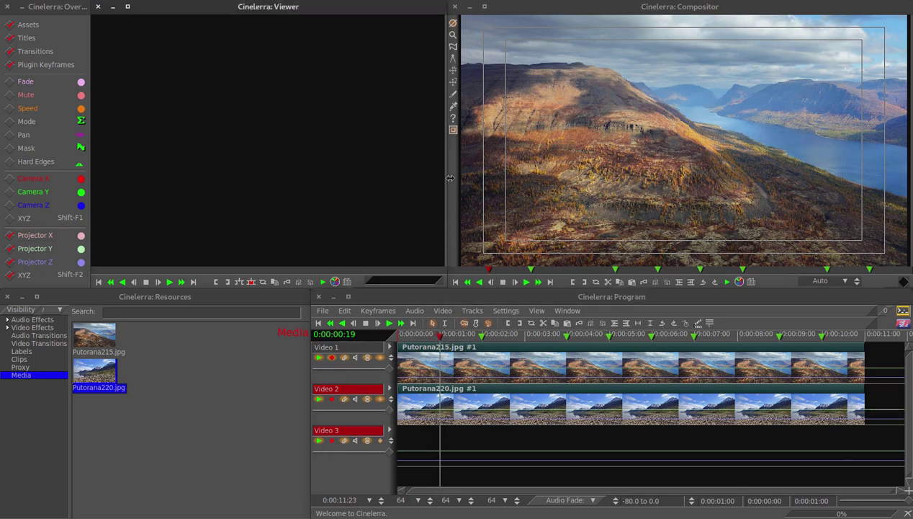
click(452, 82)
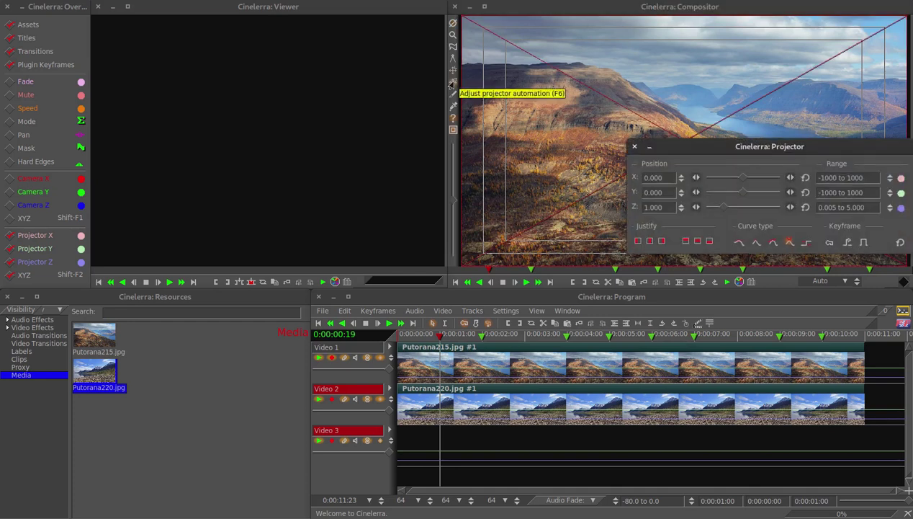
drag(694, 152, 198, 78)
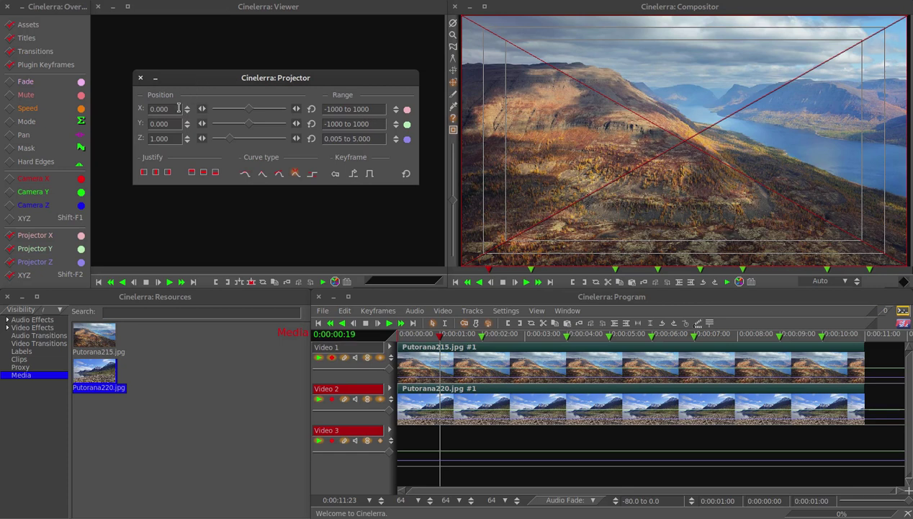
drag(175, 140, 148, 139)
text(0.450)
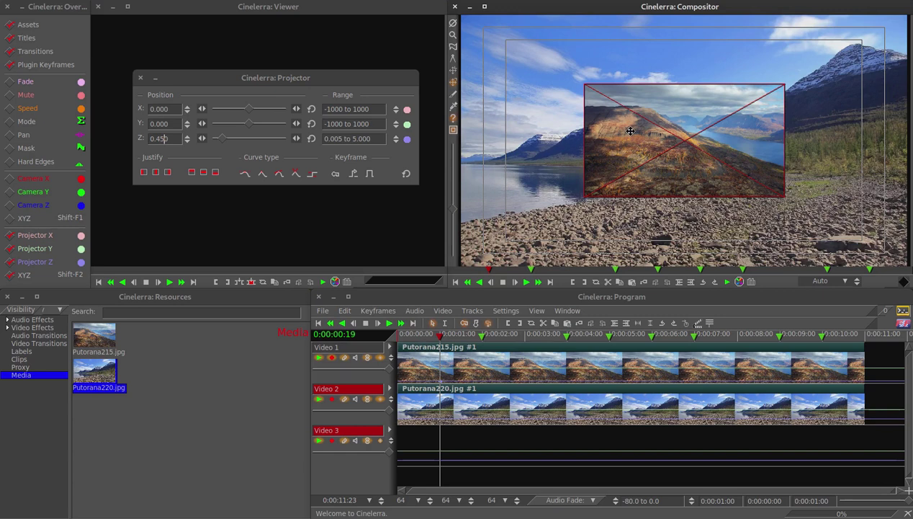
drag(625, 130, 523, 74)
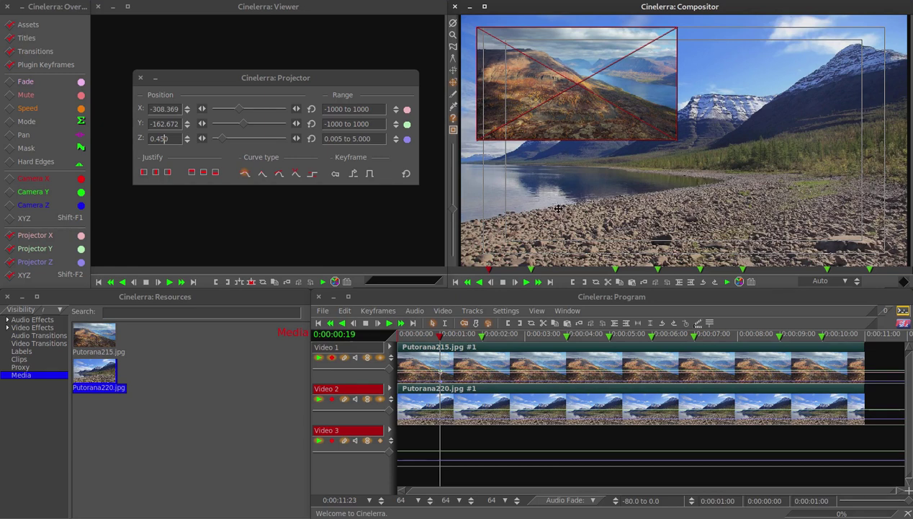
At the 2-second label, set the projector X to 0, Y to 0 and Z to 1 for Video 1
click(480, 337)
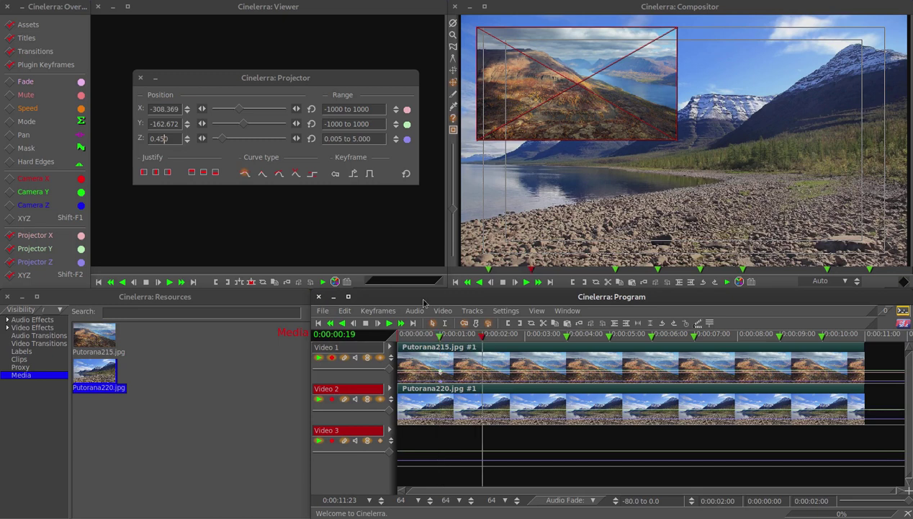
triple_click(168, 108)
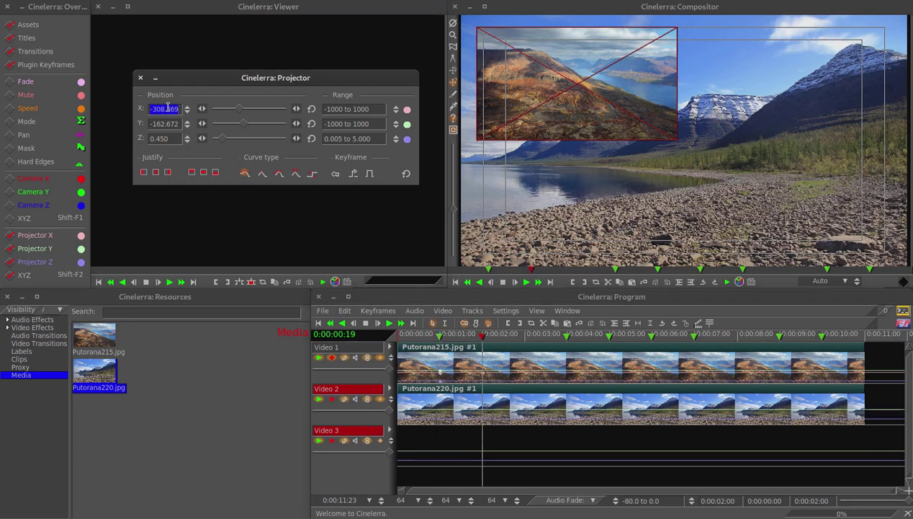
text(0)
key(Return)
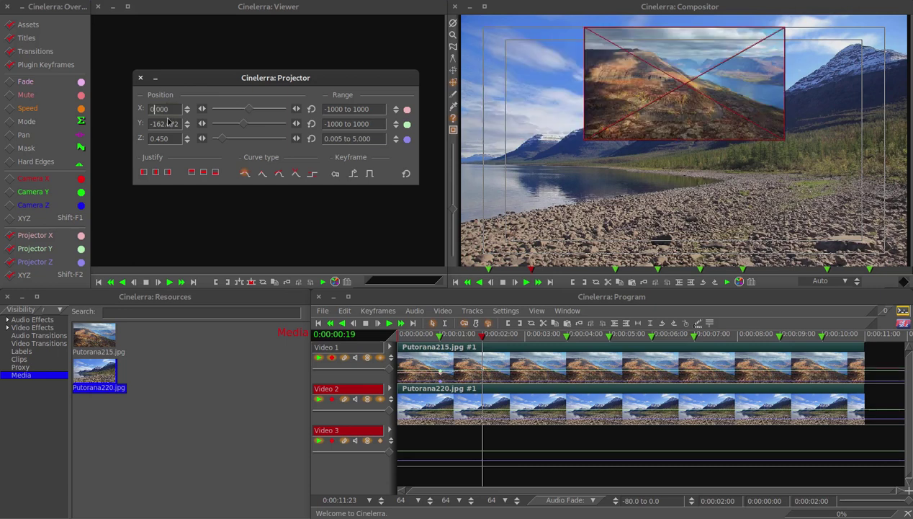
triple_click(166, 122)
text(0)
key(Return)
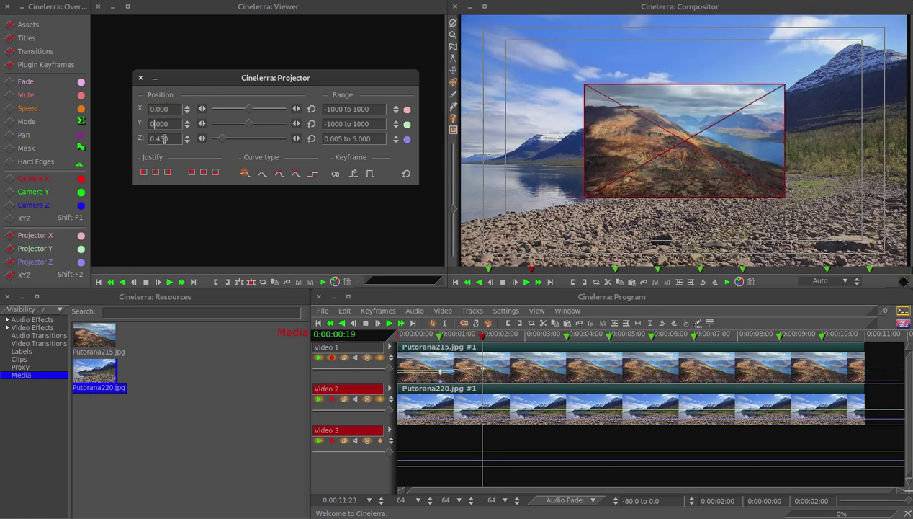
text(1)
key(Return)
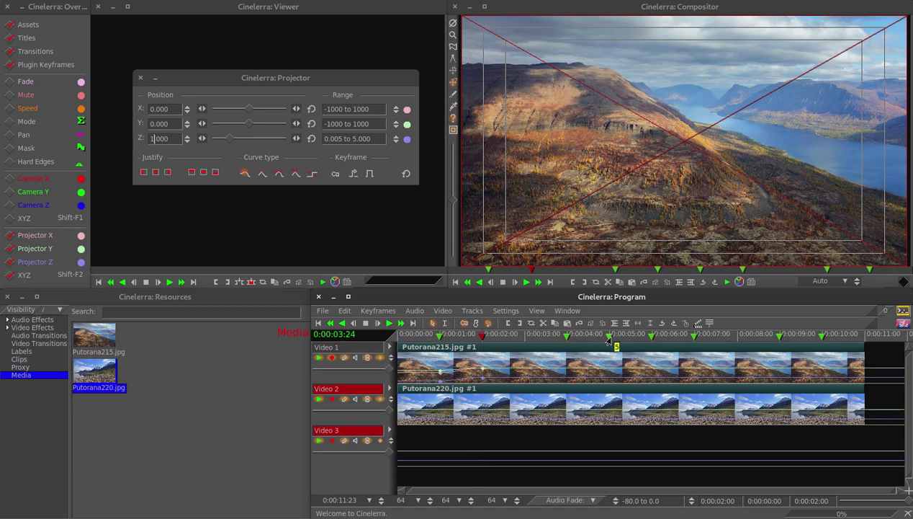
Keyframe the projector at Z 1.000 at the 4-second label and copy the 1-second projector keyframe to the 5-second label
click(566, 337)
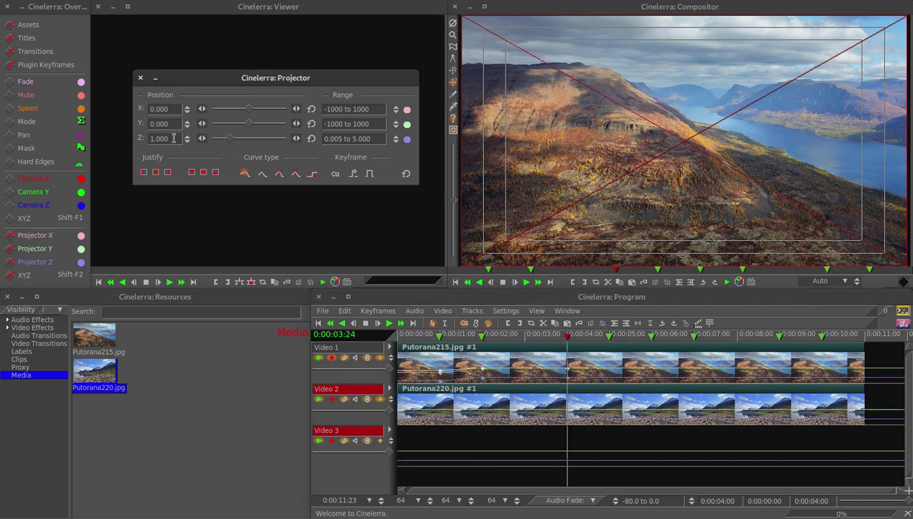
click(174, 137)
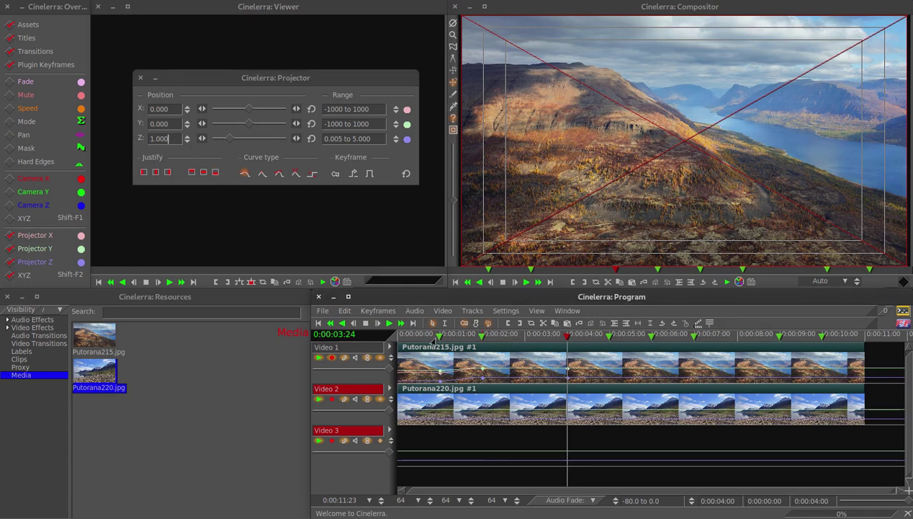
click(436, 337)
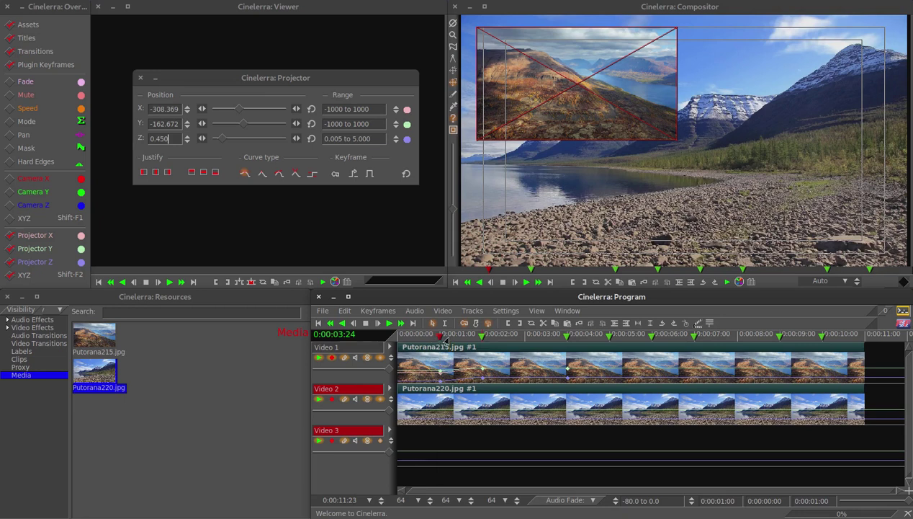
click(607, 338)
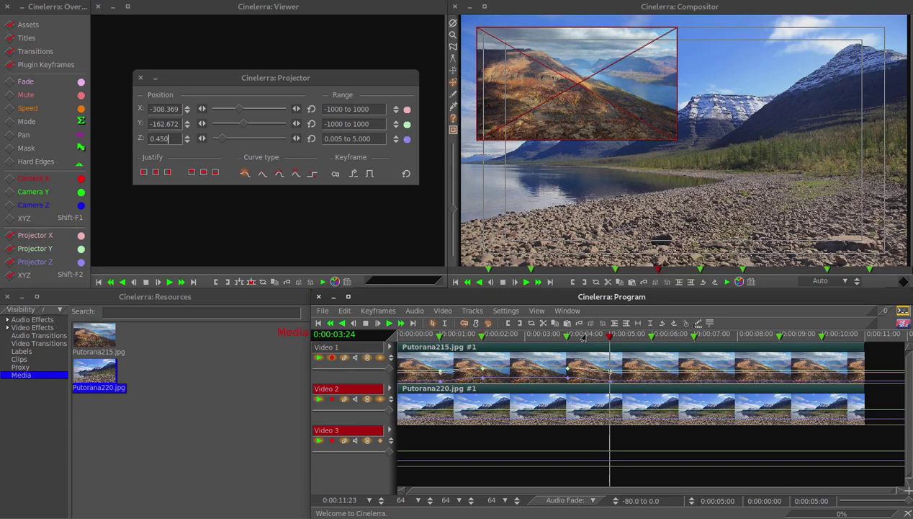
Split the Putorana215.jpg clip on Video 1 at 0:00:05:11 and cut away the part after the split
click(626, 336)
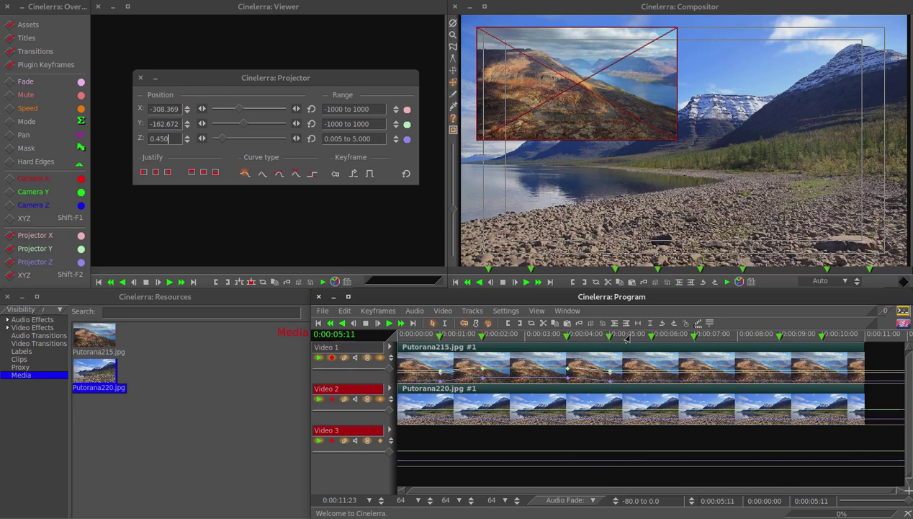
key(x)
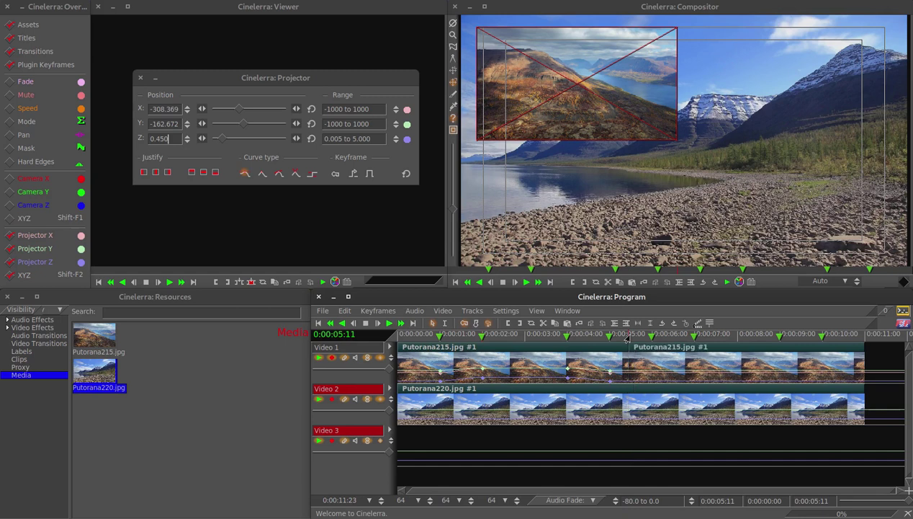
click(653, 362)
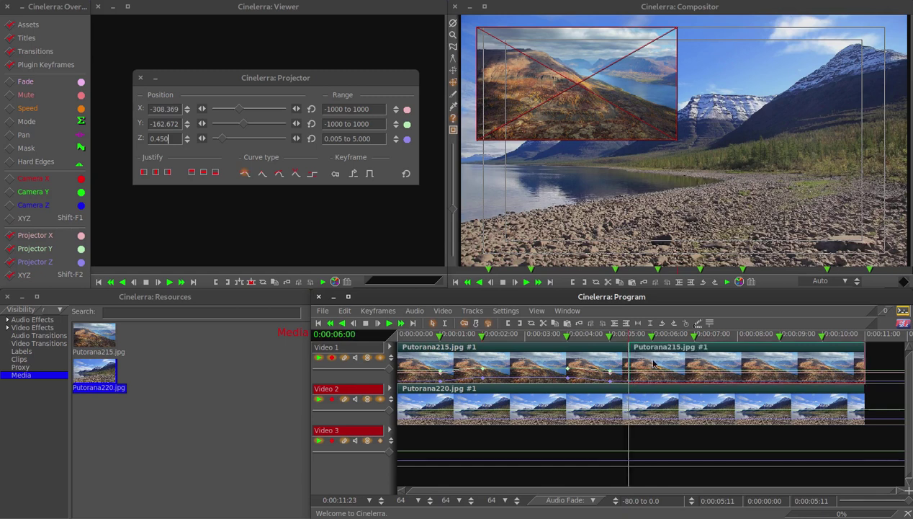
right_click(653, 363)
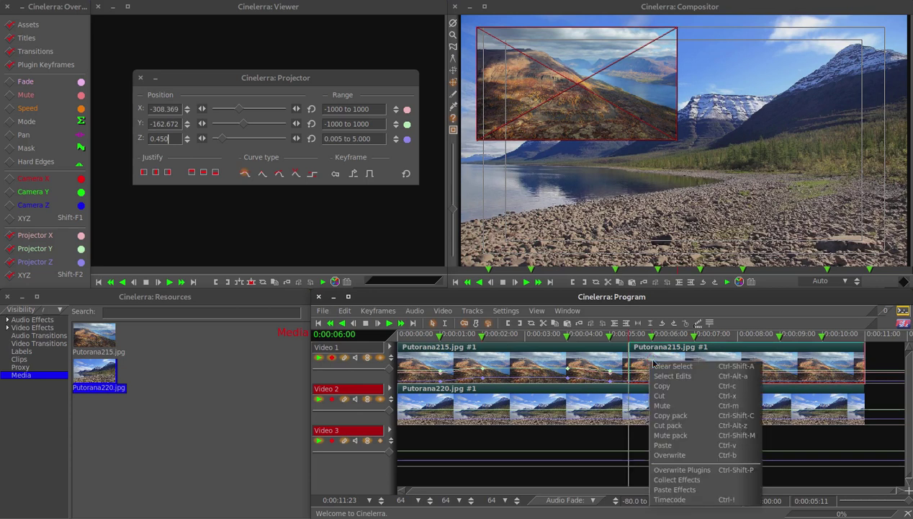
click(661, 397)
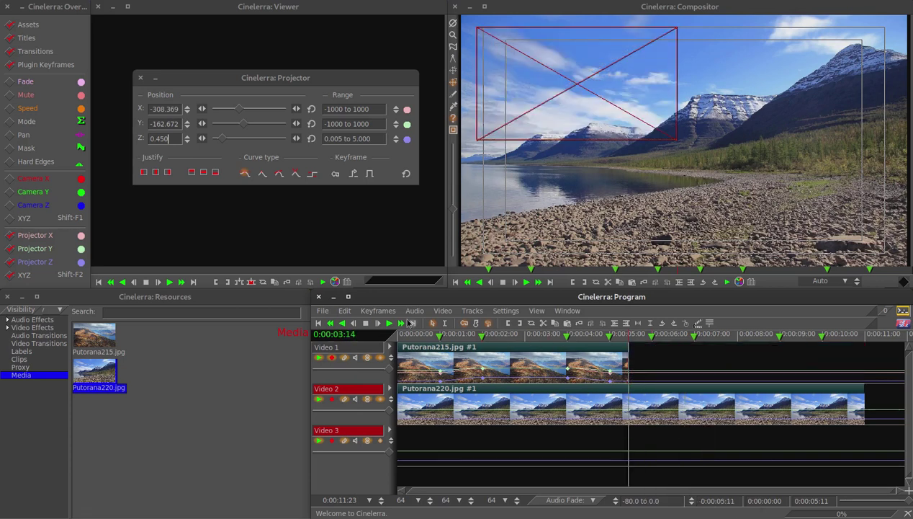
Arm only Video 3 and paste the cut part of Putorana215.jpg onto it at 0:00:05:11
click(345, 310)
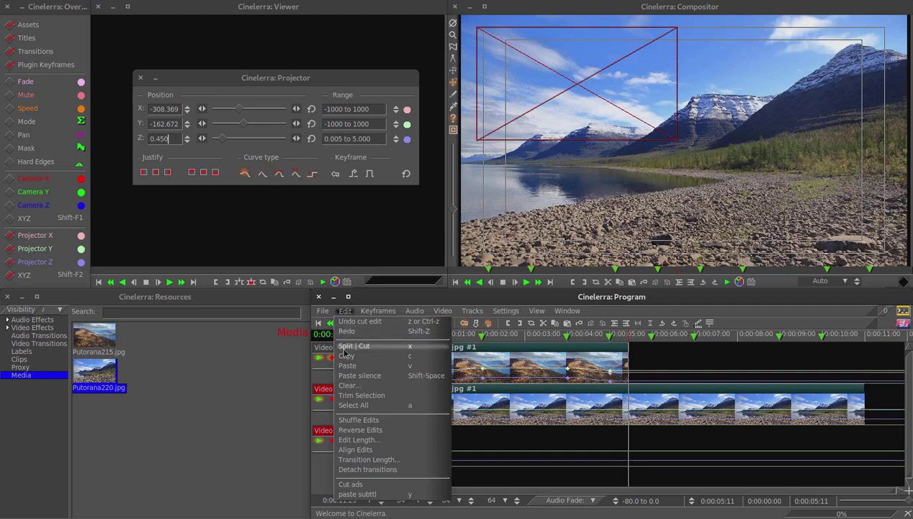
click(331, 366)
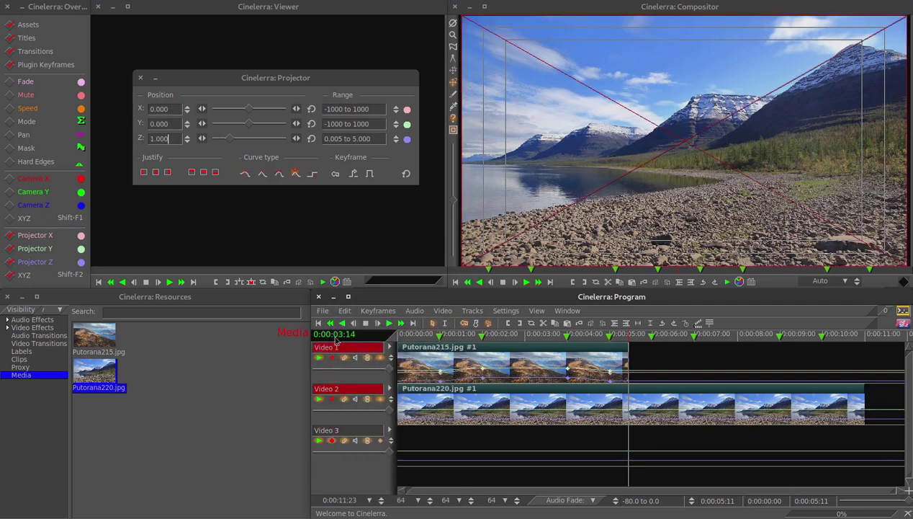
click(345, 311)
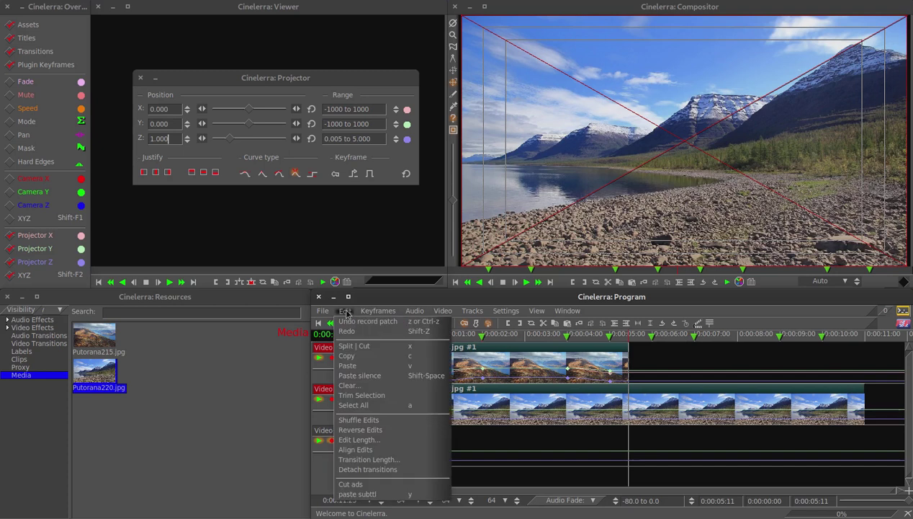
click(348, 366)
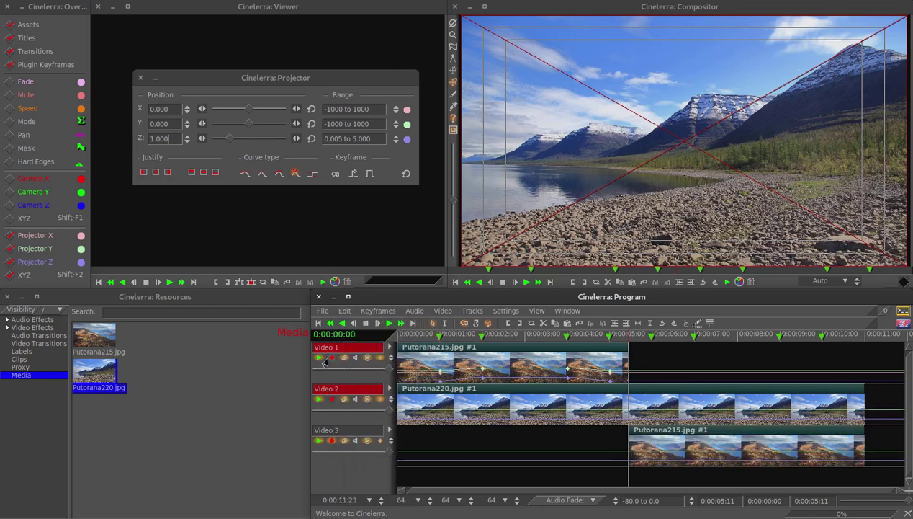
Copy Video 1's projector keyframe at the 5-second label to the same time on Video 3
key(Home)
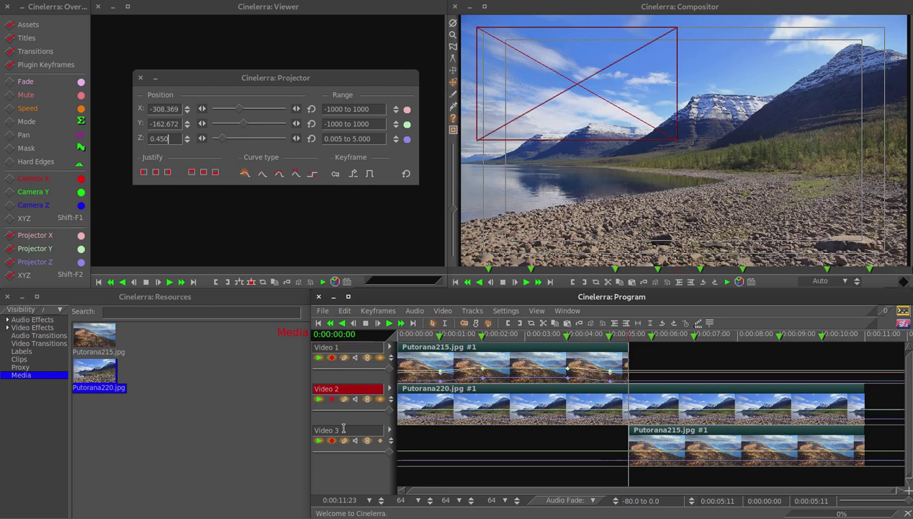
click(336, 431)
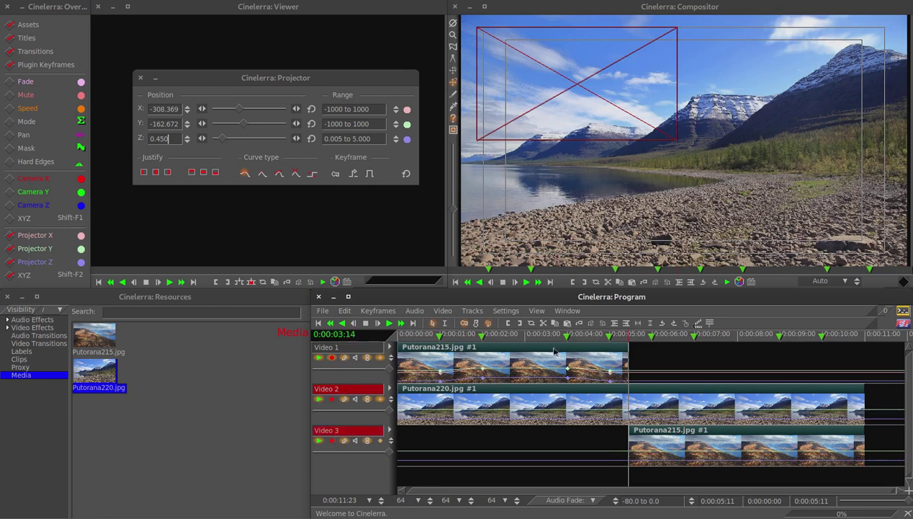
click(606, 339)
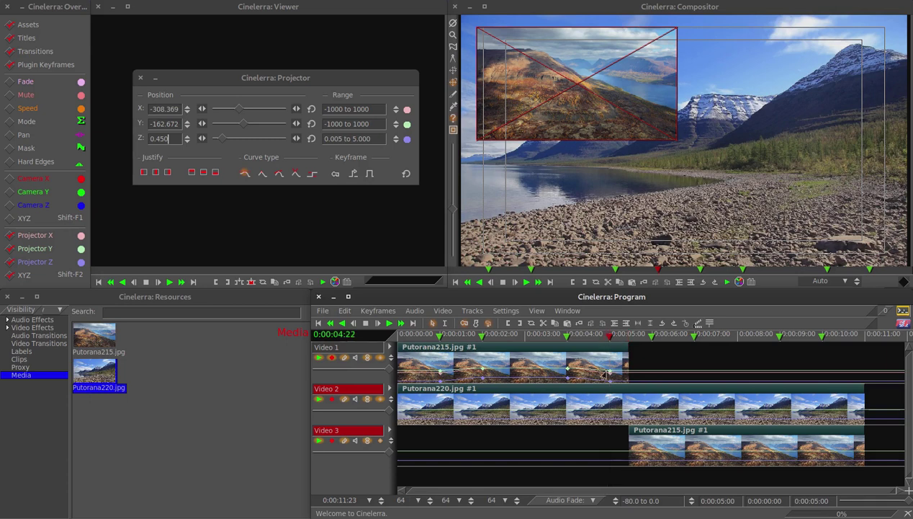
click(327, 349)
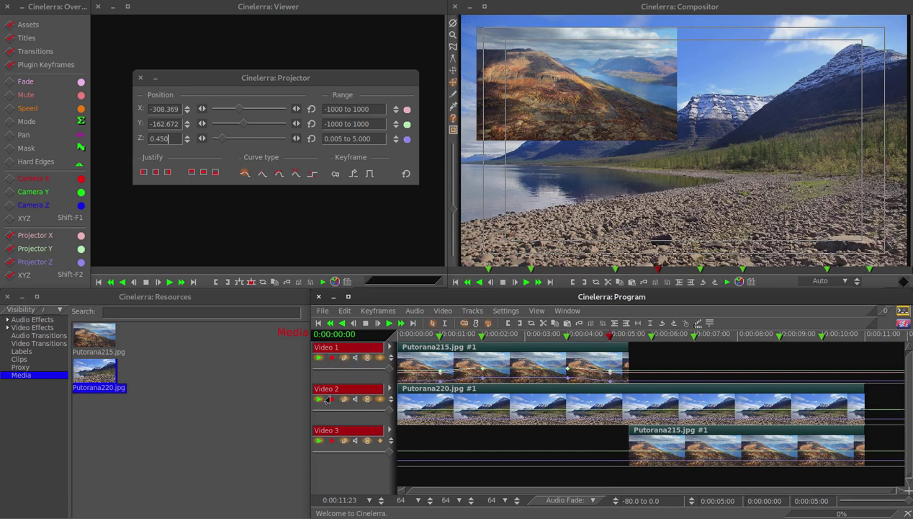
click(330, 442)
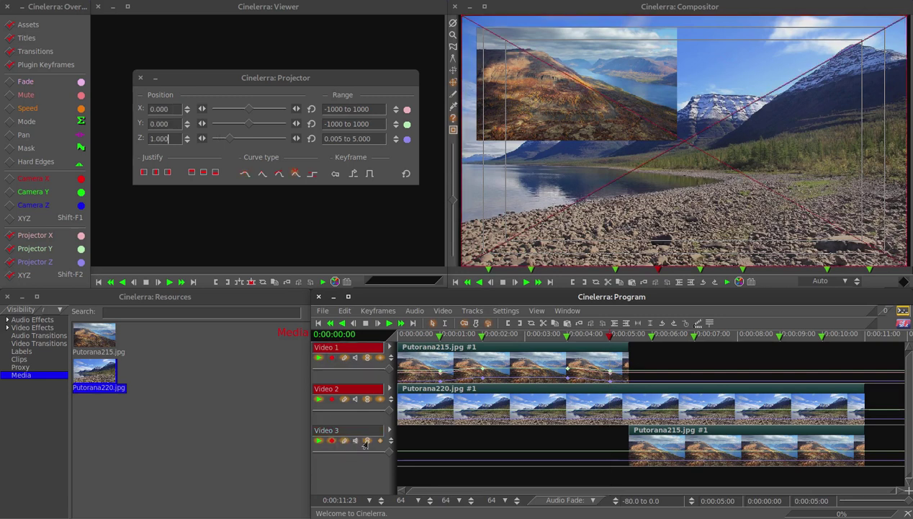
key(ctrl+shift+v)
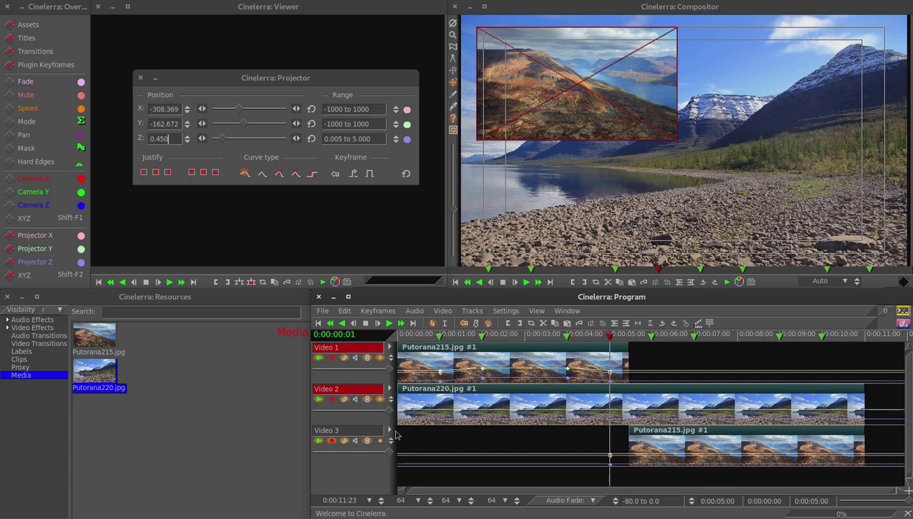
Keyframe Video 2's projector at Z 0.450, about X 307, Y 163 at the 6-second label and again at the 10-second label
click(329, 443)
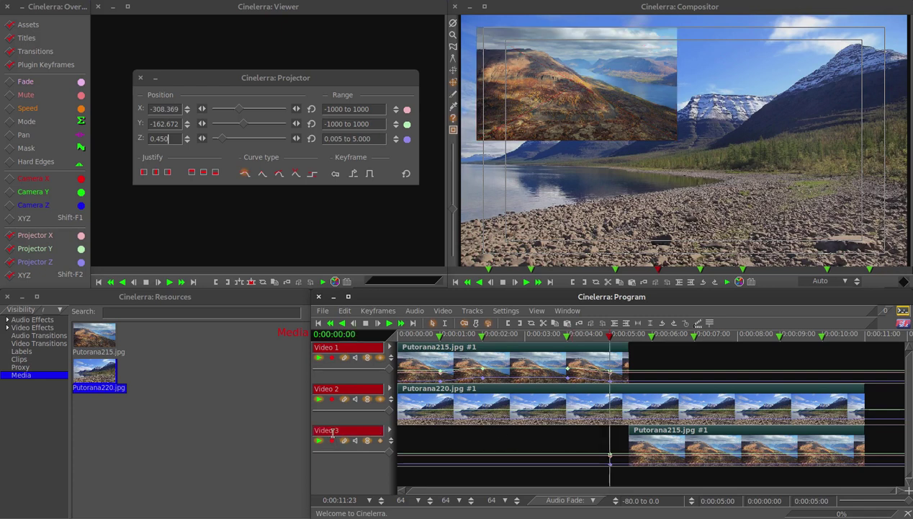
click(330, 400)
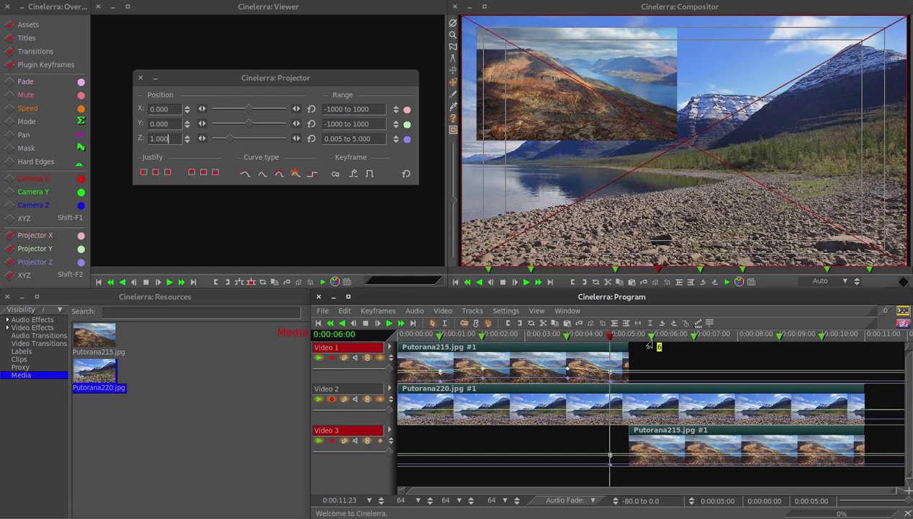
click(649, 346)
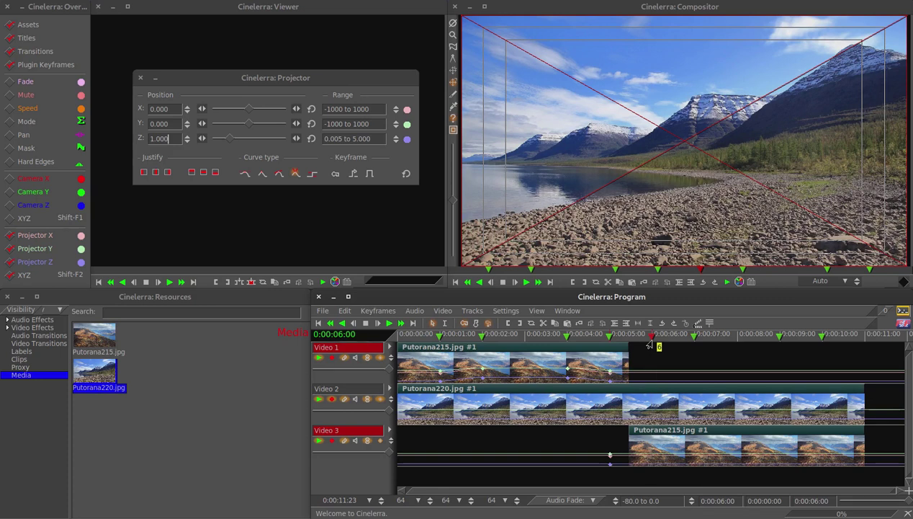
drag(171, 137, 151, 139)
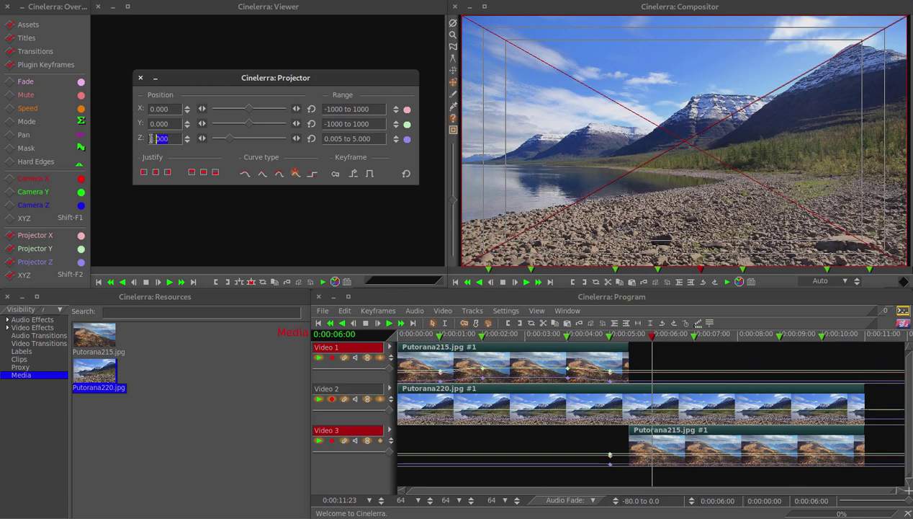
text(0.450)
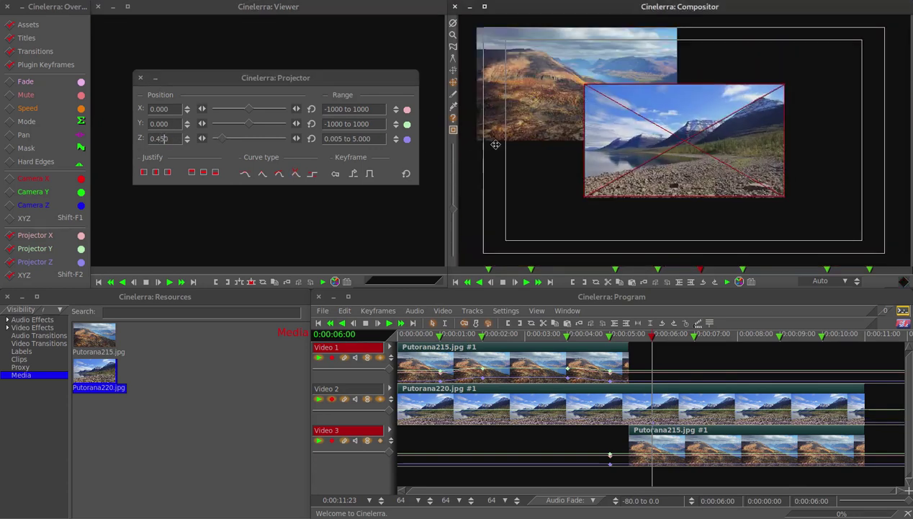
drag(615, 148, 723, 204)
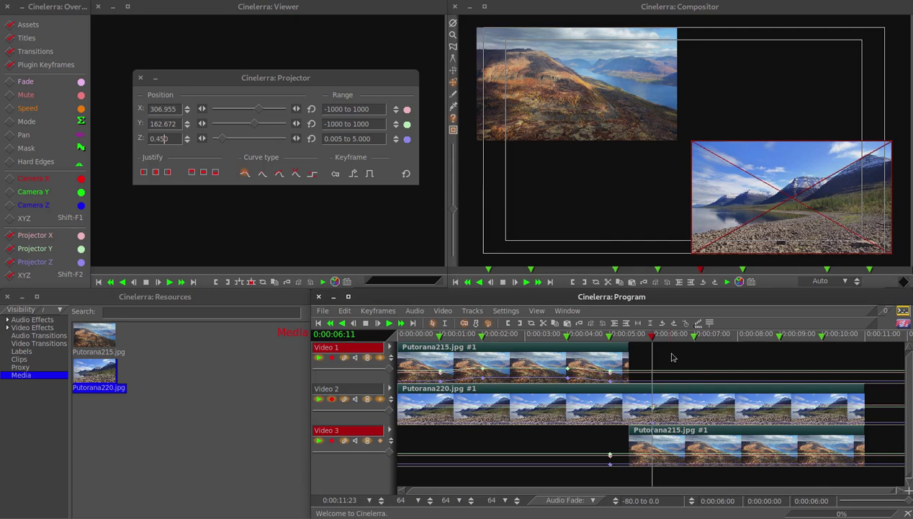
click(821, 338)
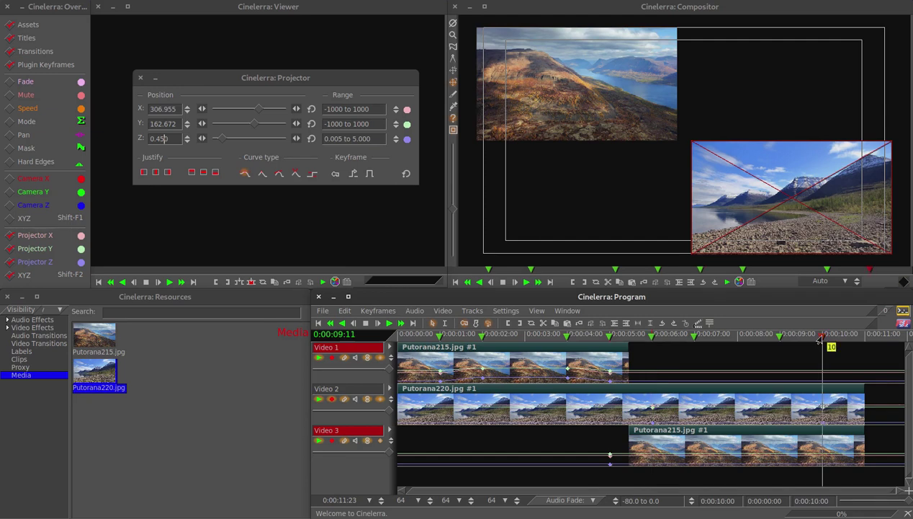
Set Video 2's projector to X 0, Y 0 and Z 1 at the 7-second label and keyframe the same values at the 9-second label
click(692, 340)
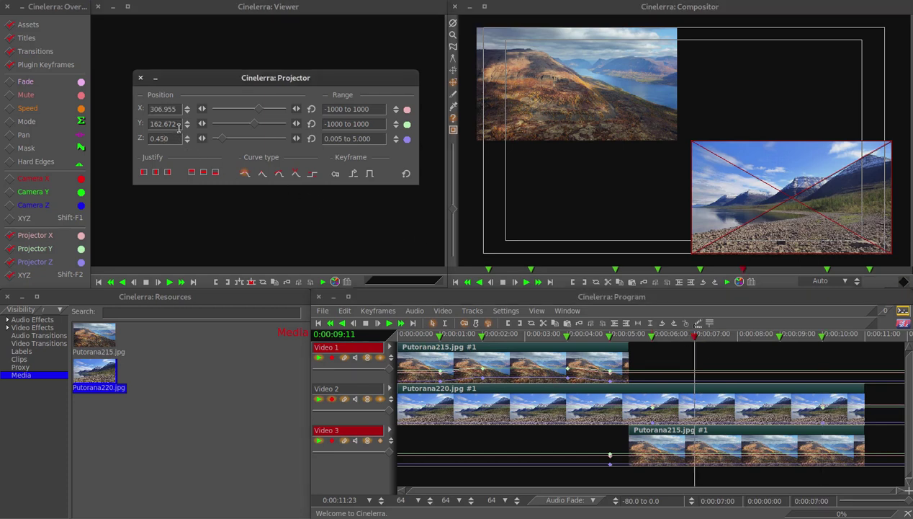
drag(177, 109, 148, 139)
text(0)
key(Return)
text(0)
key(Return)
text(1)
key(Return)
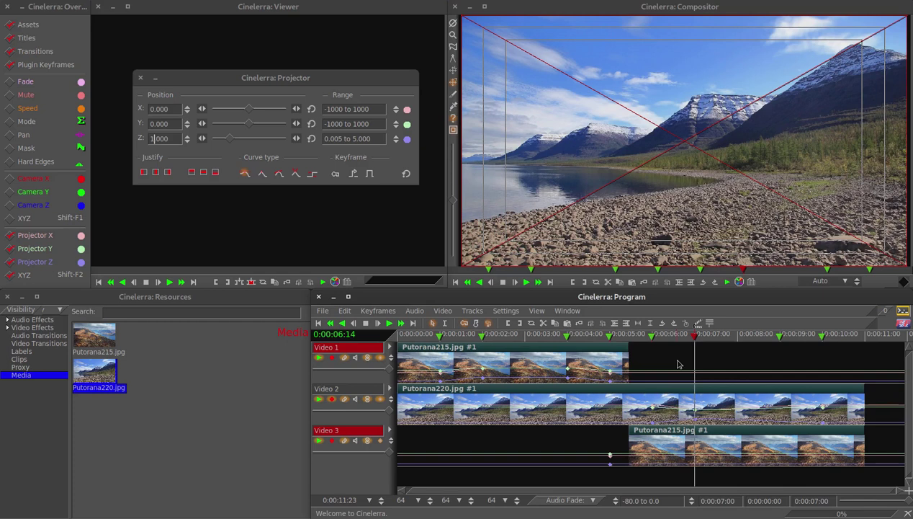
click(779, 337)
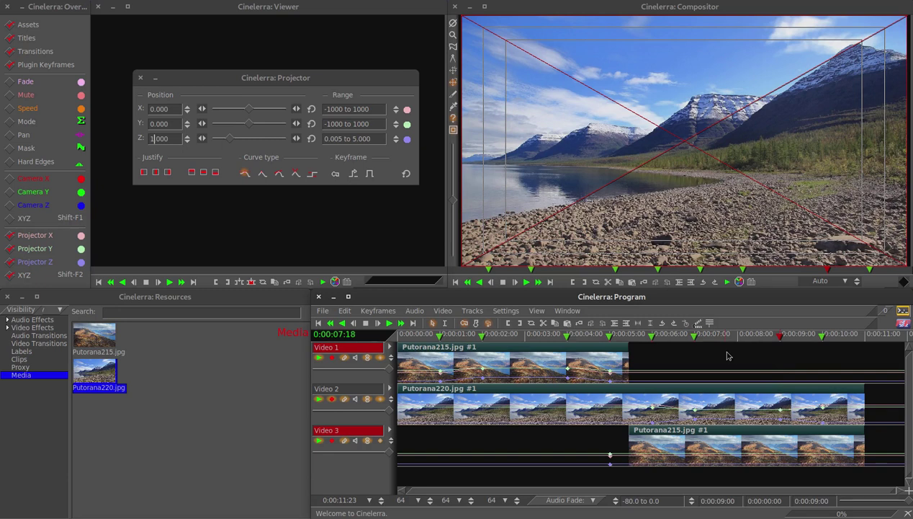
Play the composition from the start of the timeline to check the animation
key(ctrl+z)
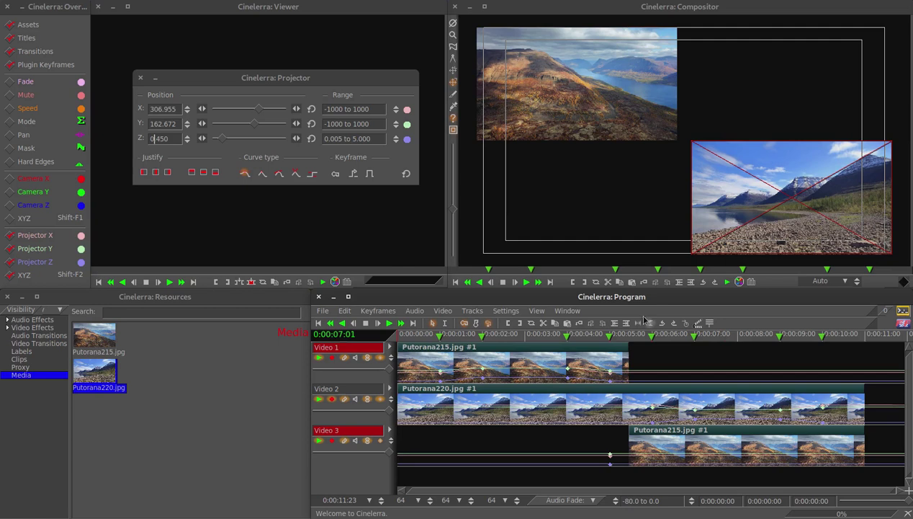
click(525, 283)
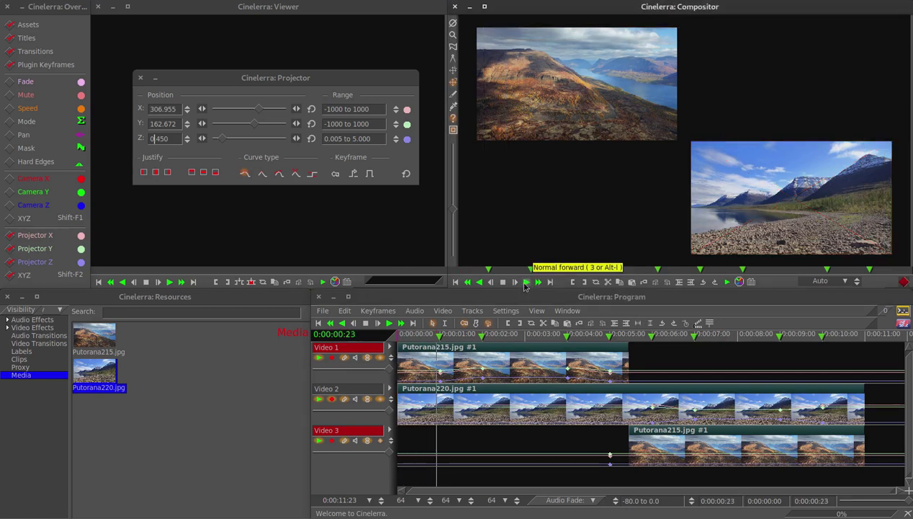